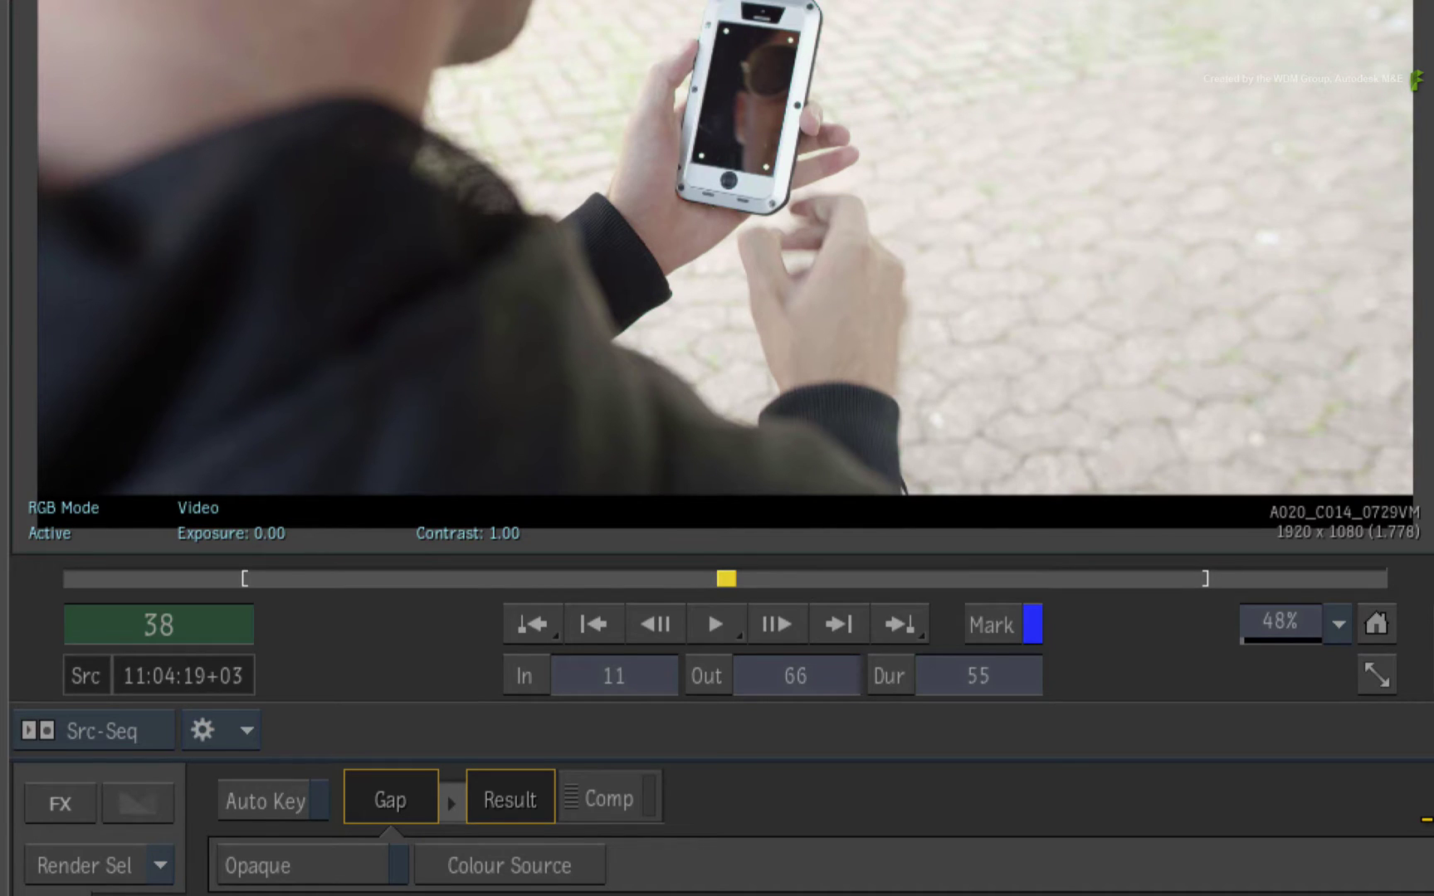
Step: Scrub the source clip back and park the record playhead in the gap (In 159, Out 274)
drag(727, 579, 596, 597)
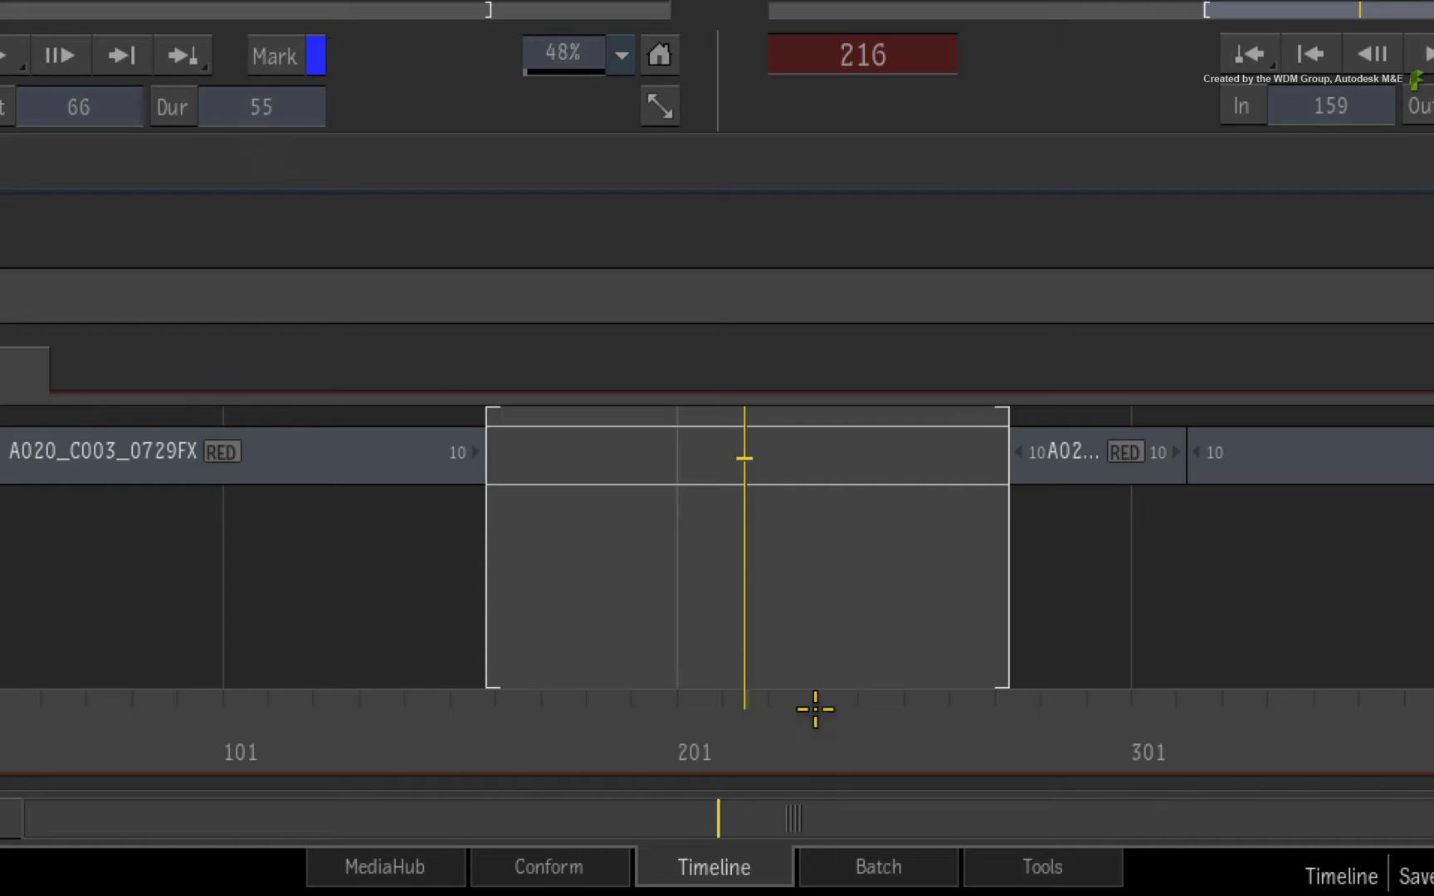
drag(813, 707, 340, 713)
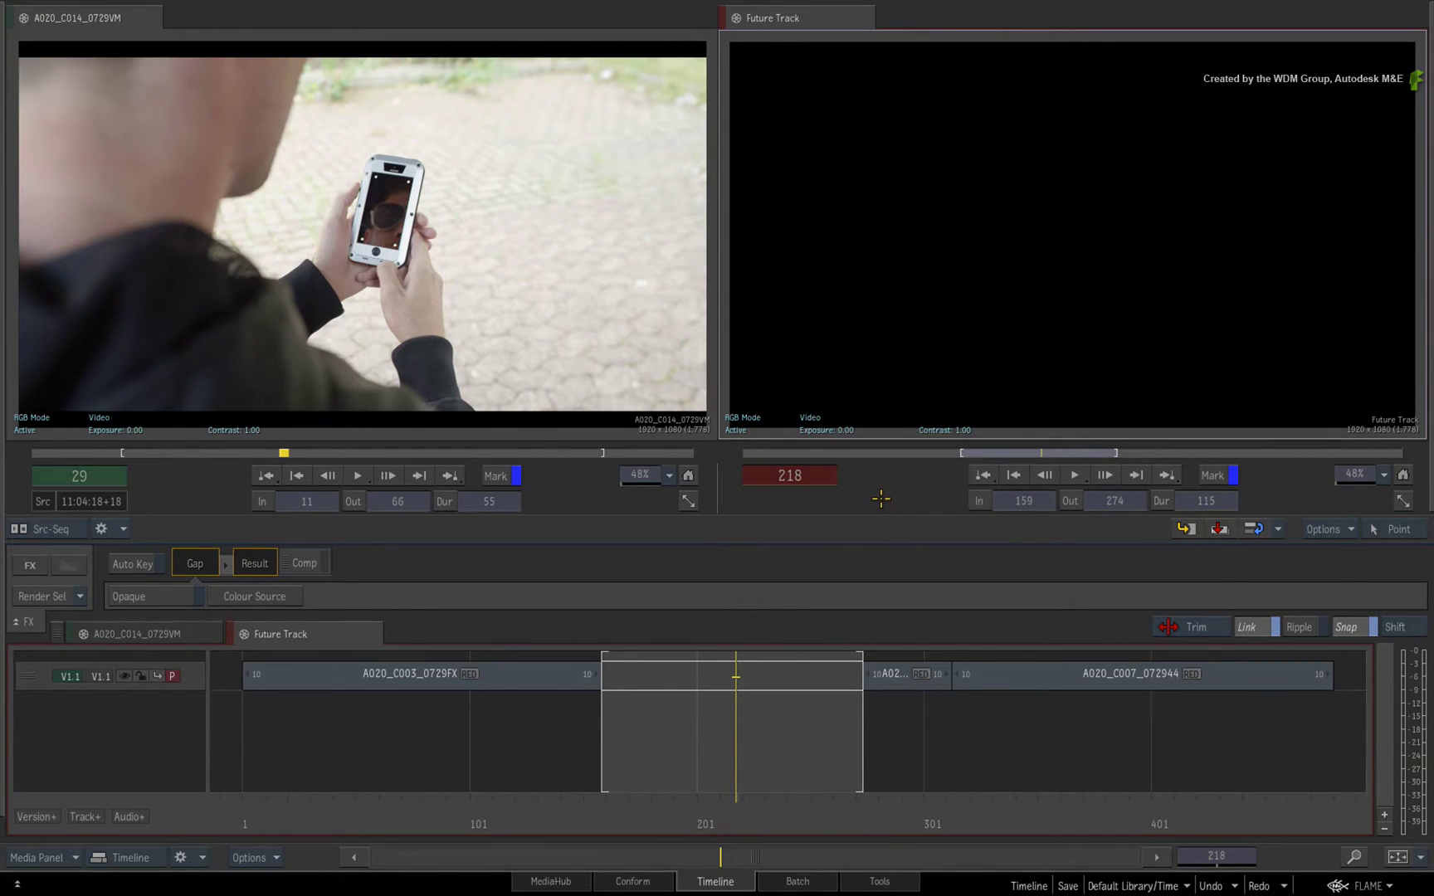
Step: Overwrite the source into the gap and select the new A020_C014_0729VM clip
click(1218, 528)
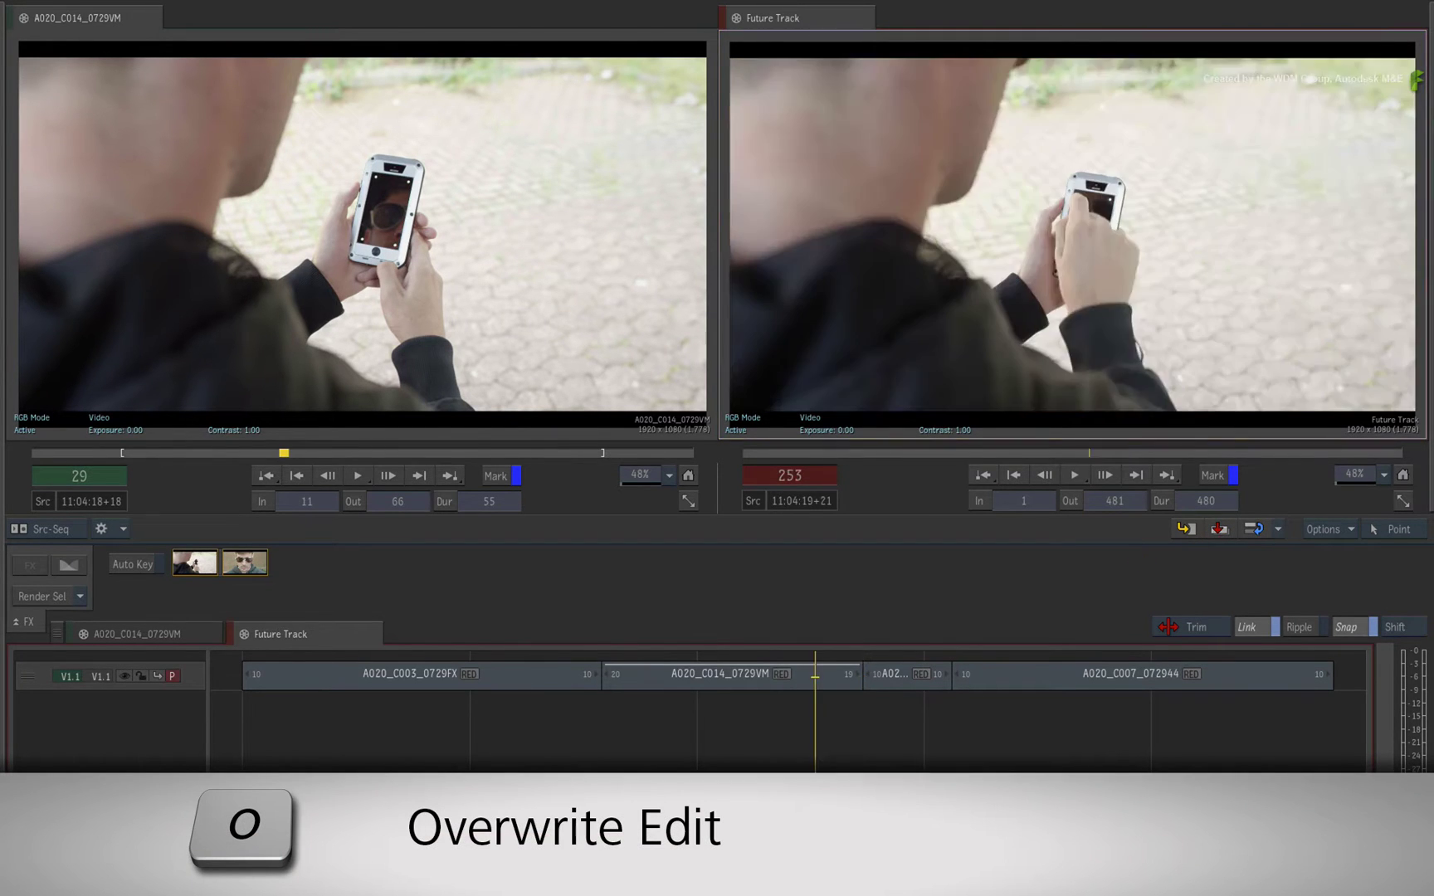
click(730, 675)
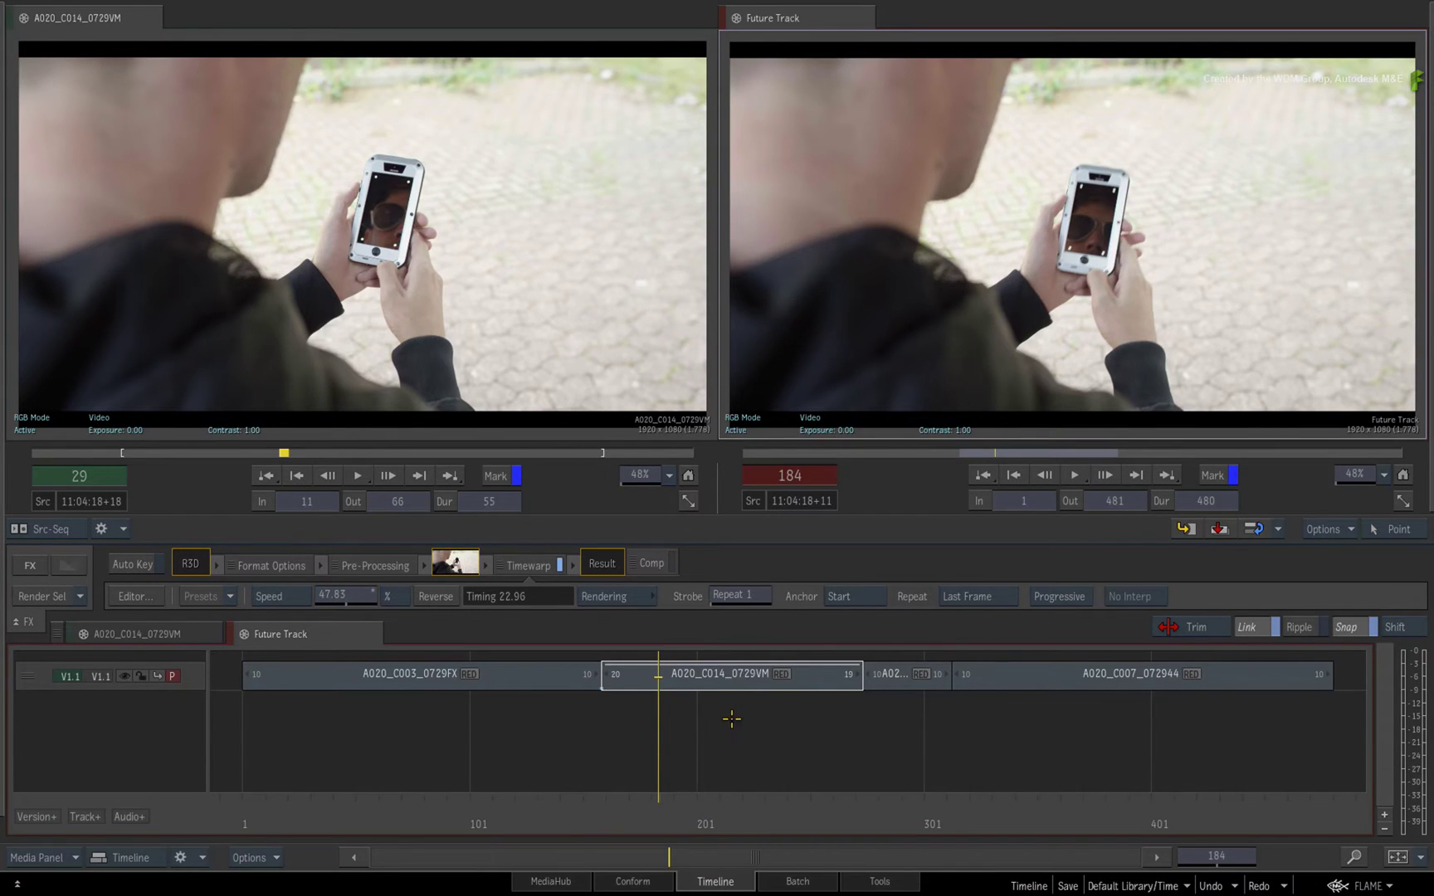
click(733, 685)
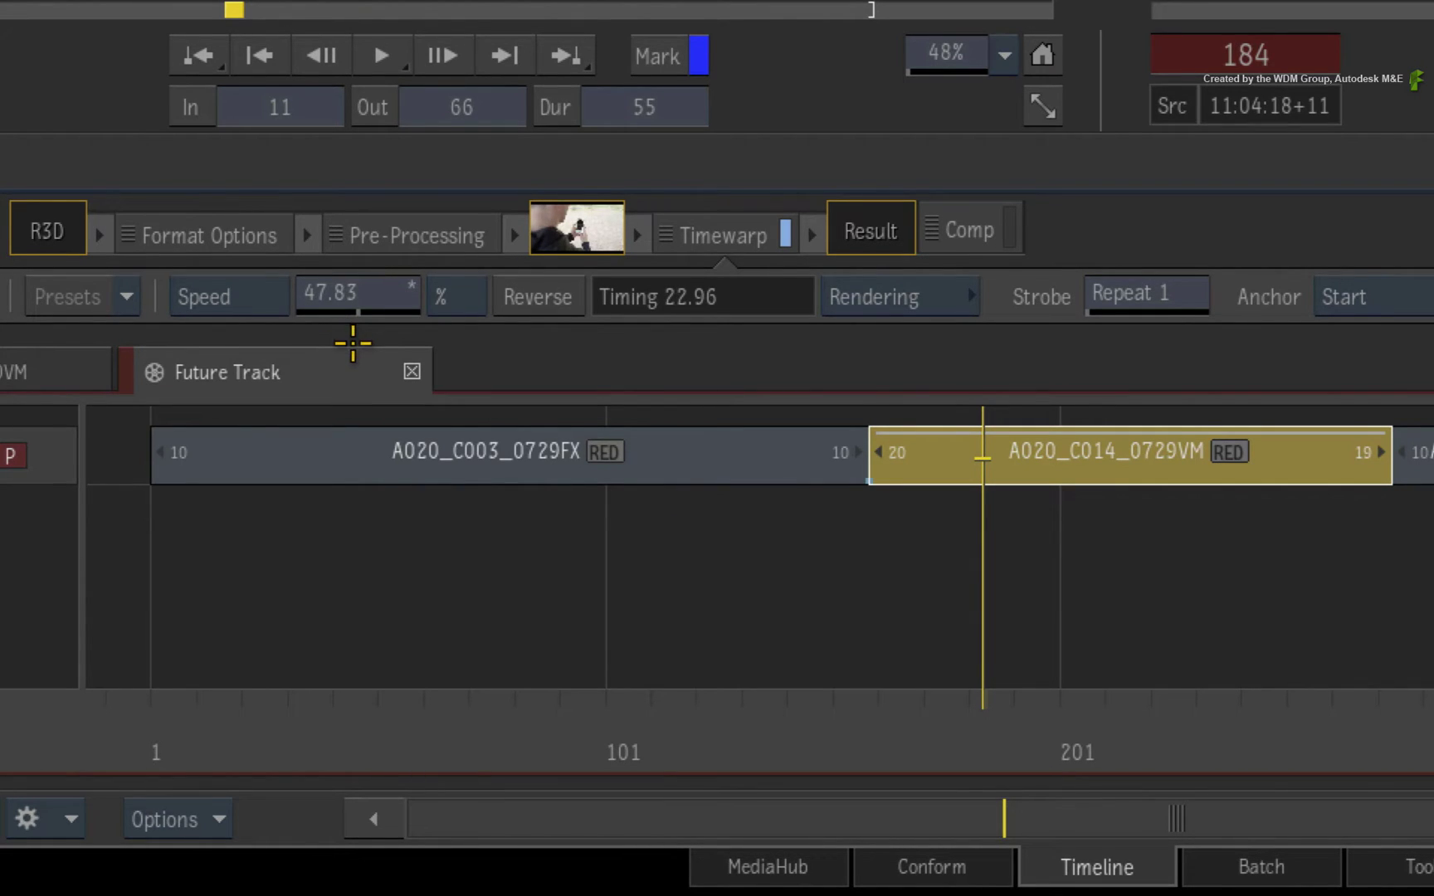
Step: Review the clip's 47.83% Timewarp interpolation and rendering settings, then scrub through it
click(880, 297)
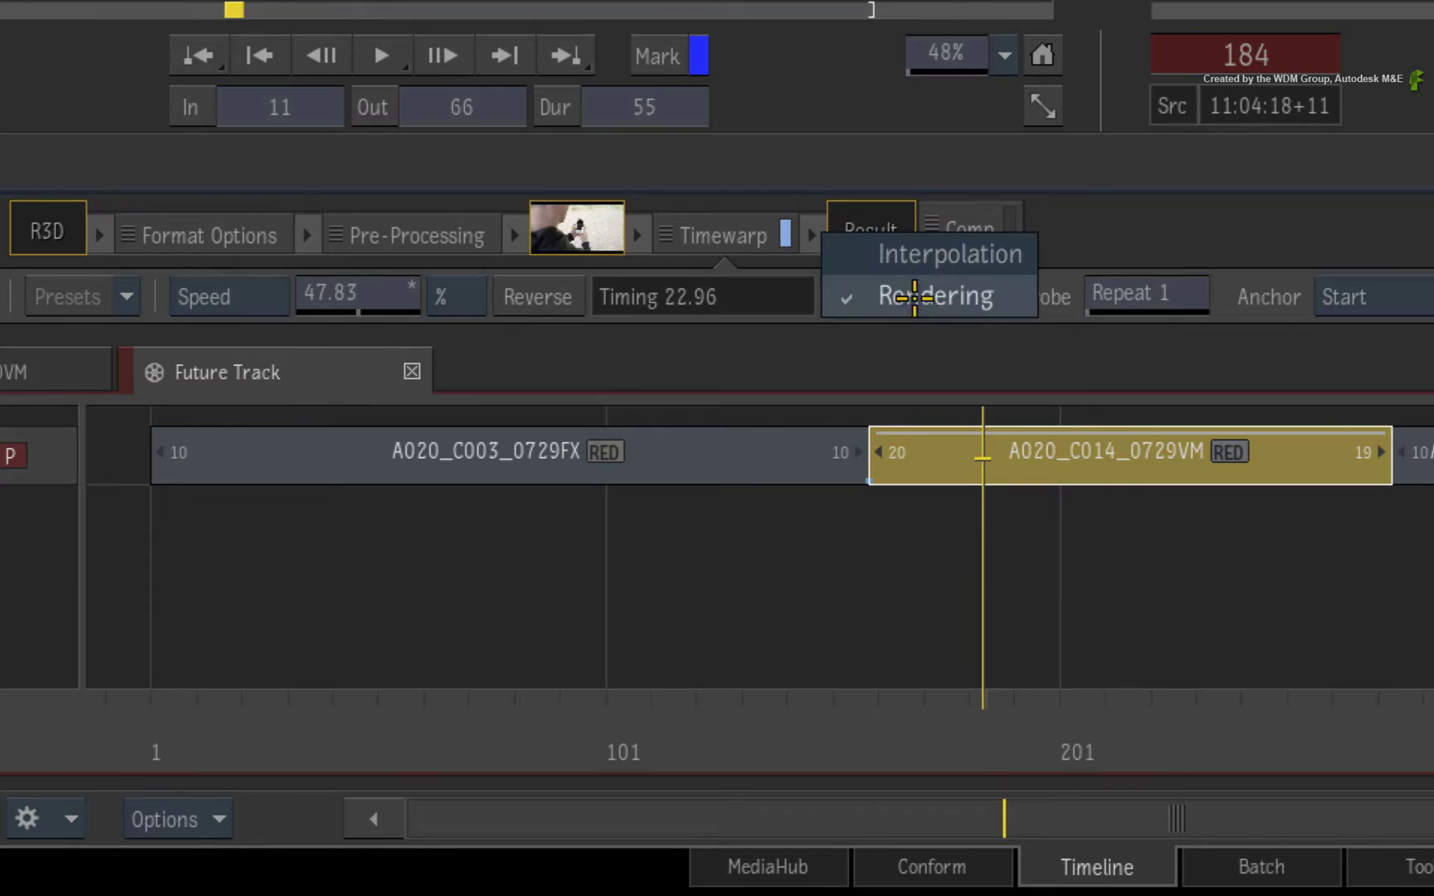
click(911, 259)
click(913, 297)
click(915, 336)
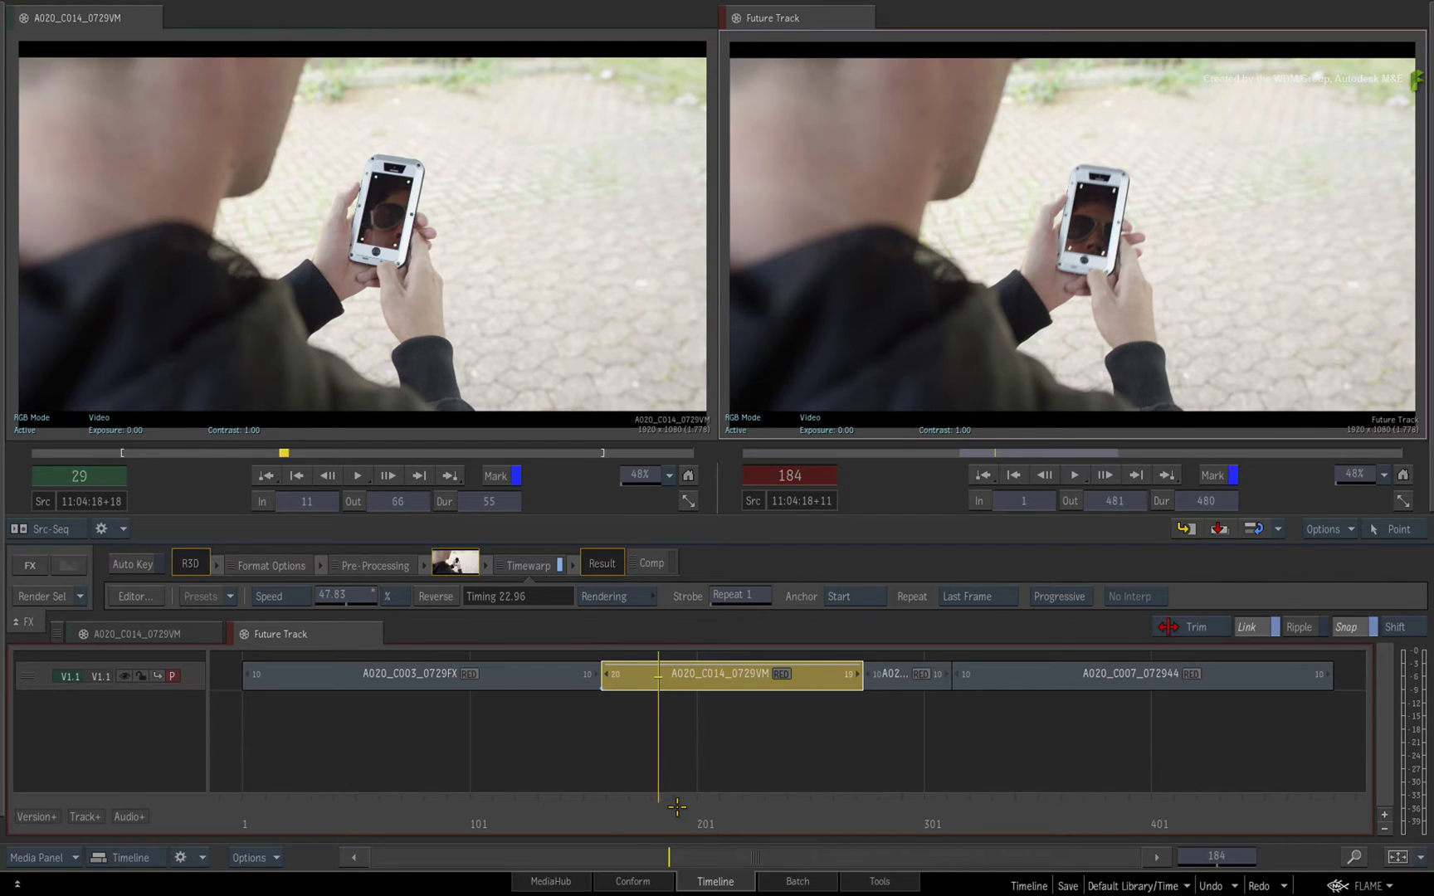
click(992, 728)
drag(663, 812, 624, 778)
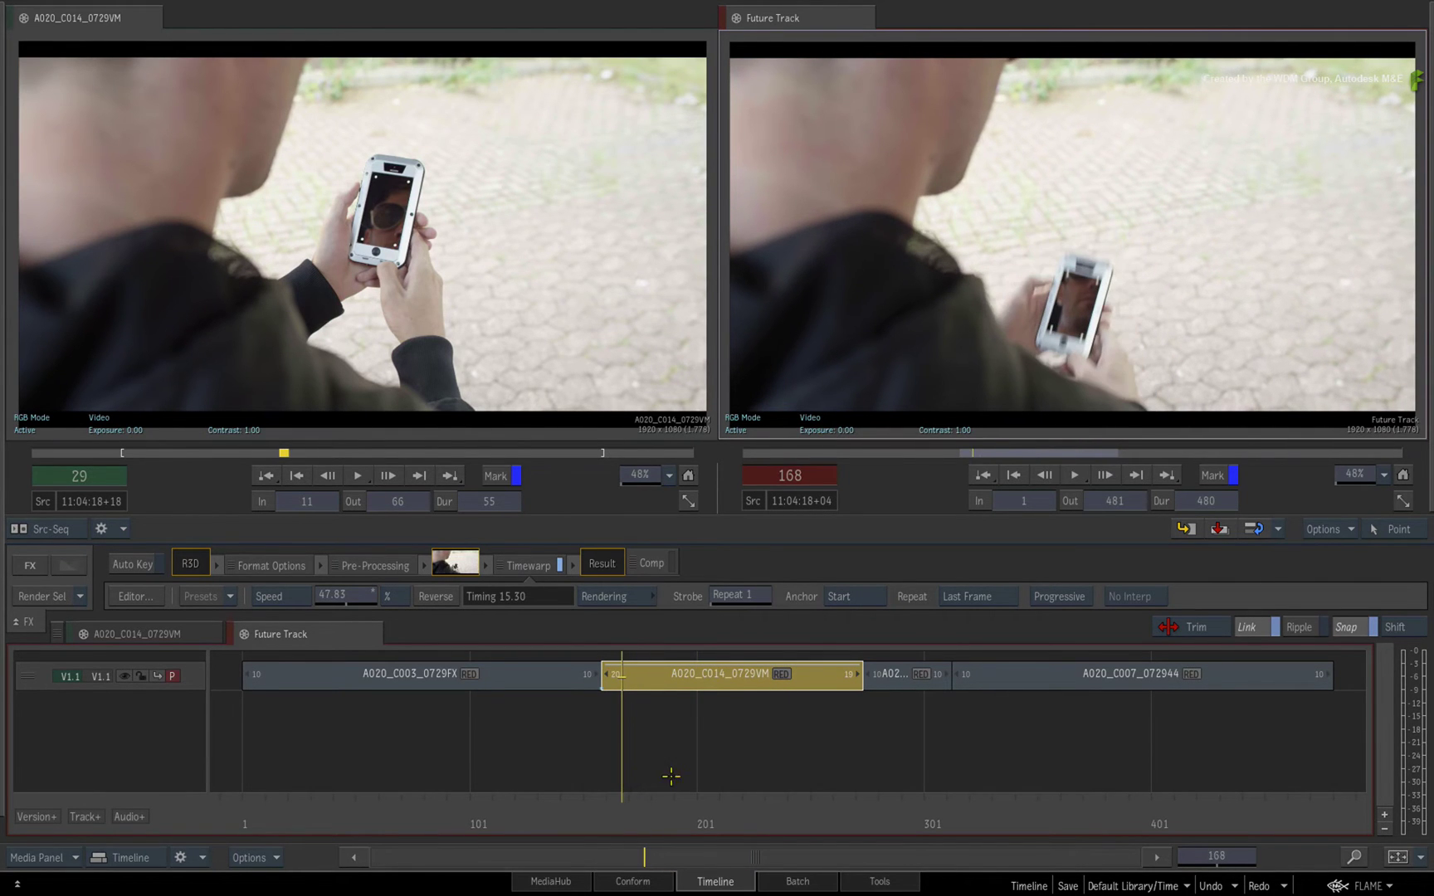
Step: Remove the retimed clip and overwrite an unretimed A020_C014 at frame 159, shown in one player
click(710, 795)
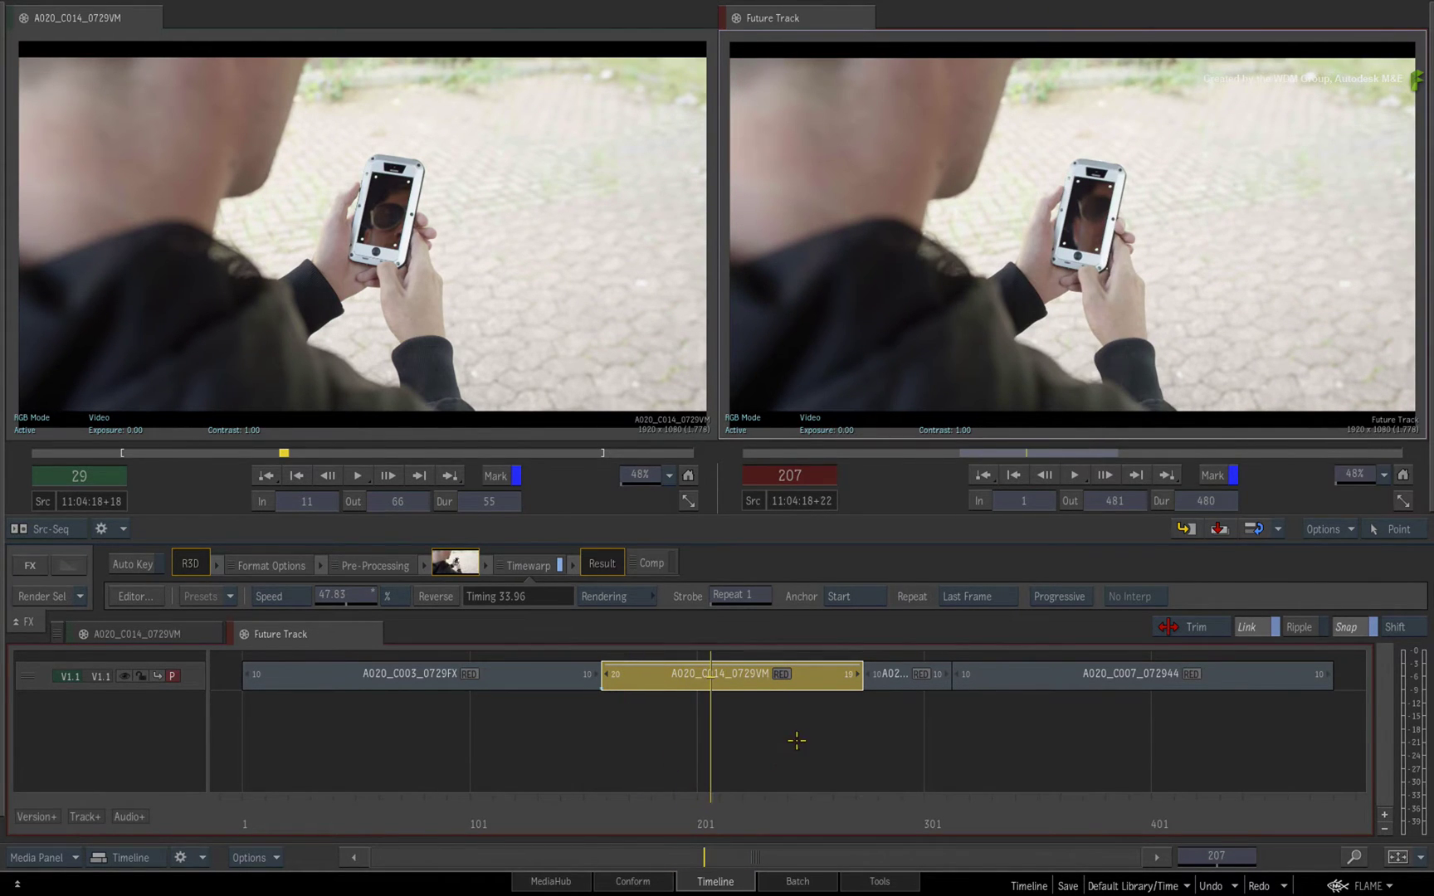
drag(755, 676, 706, 892)
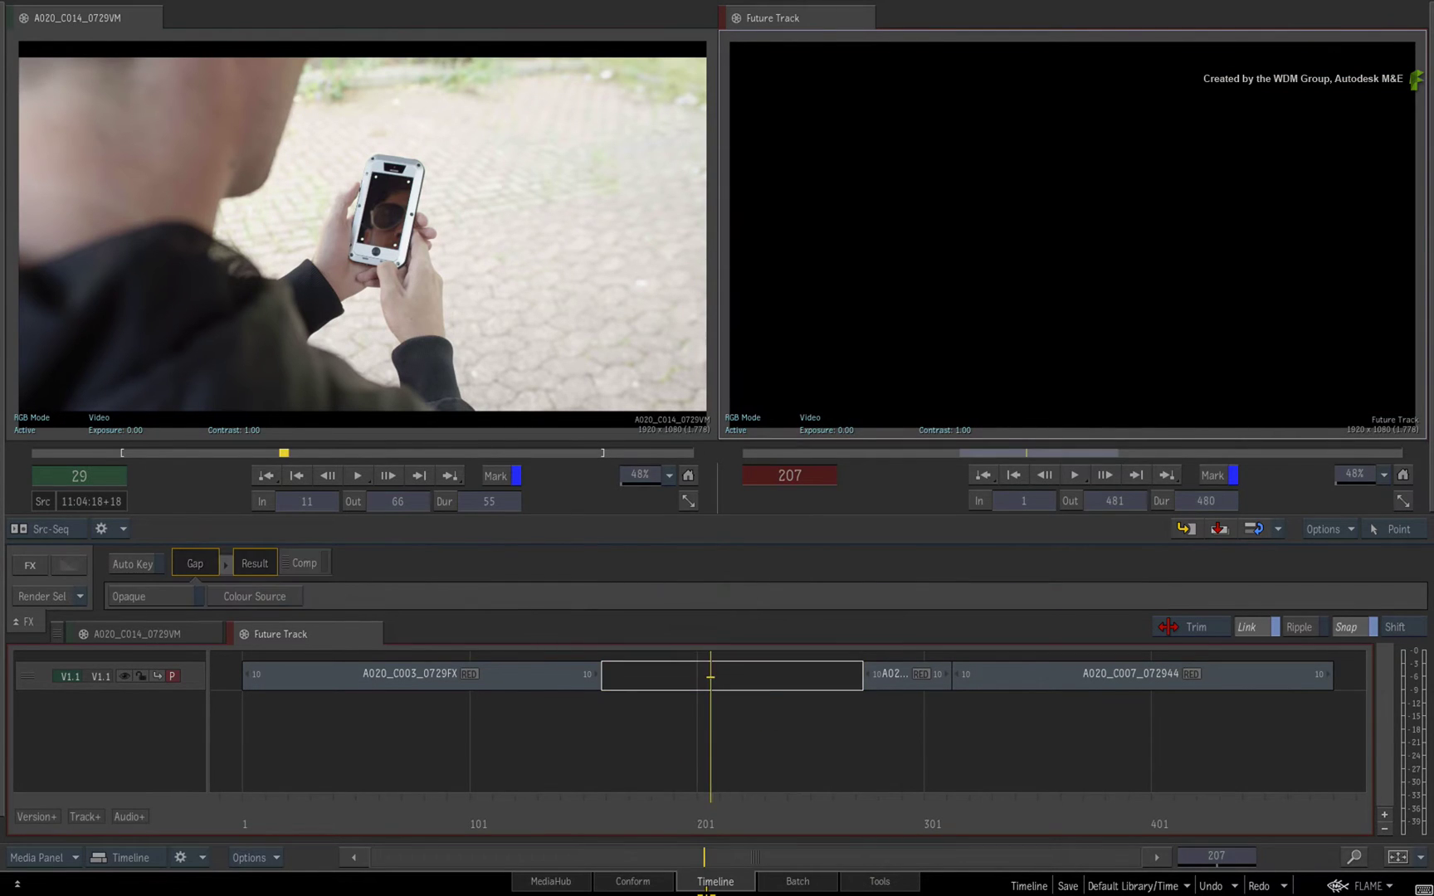
key(Up)
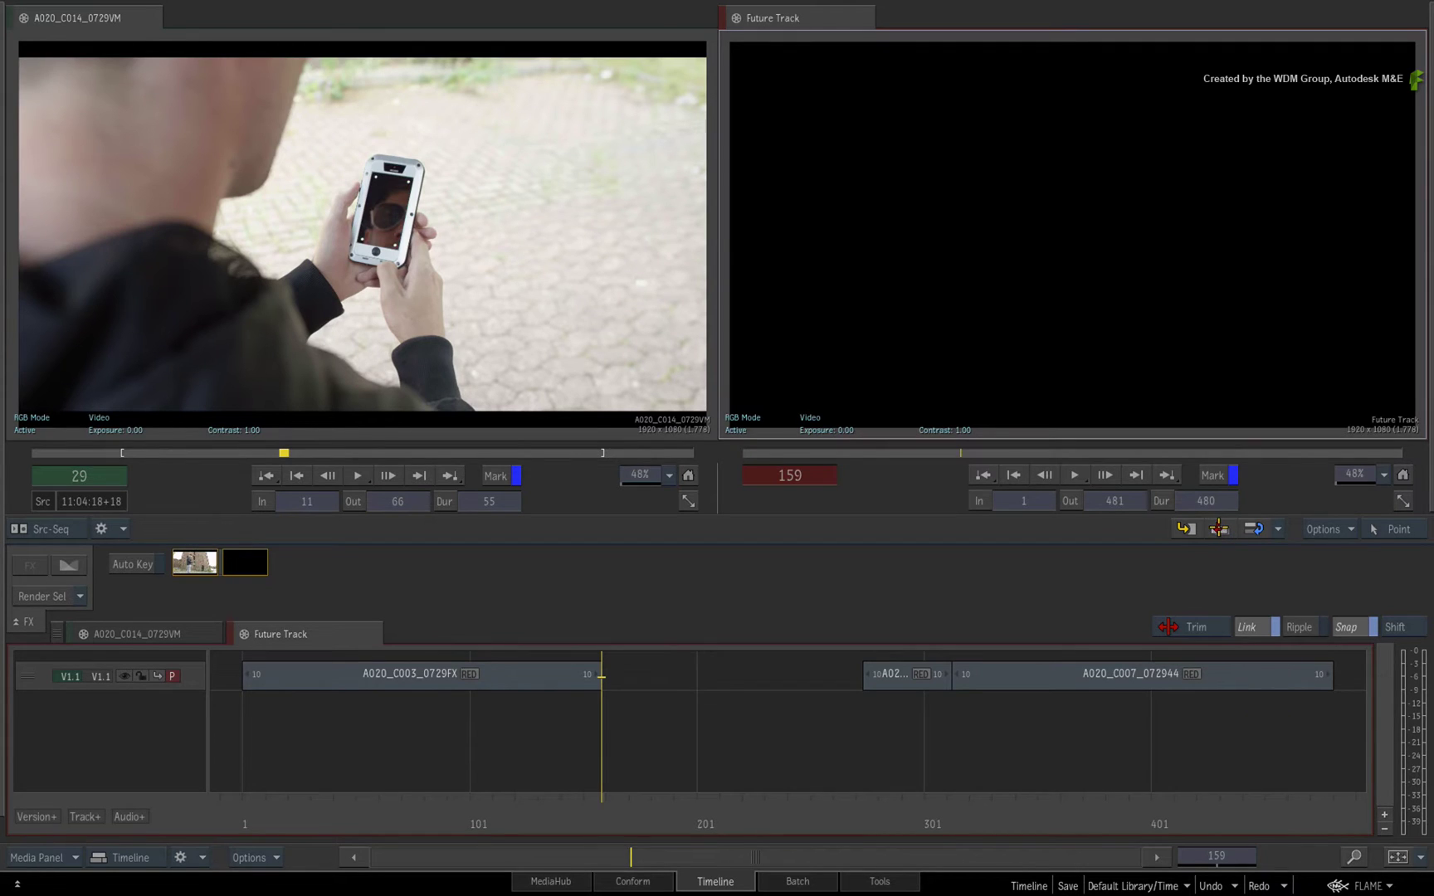
click(1219, 528)
key(alt+2)
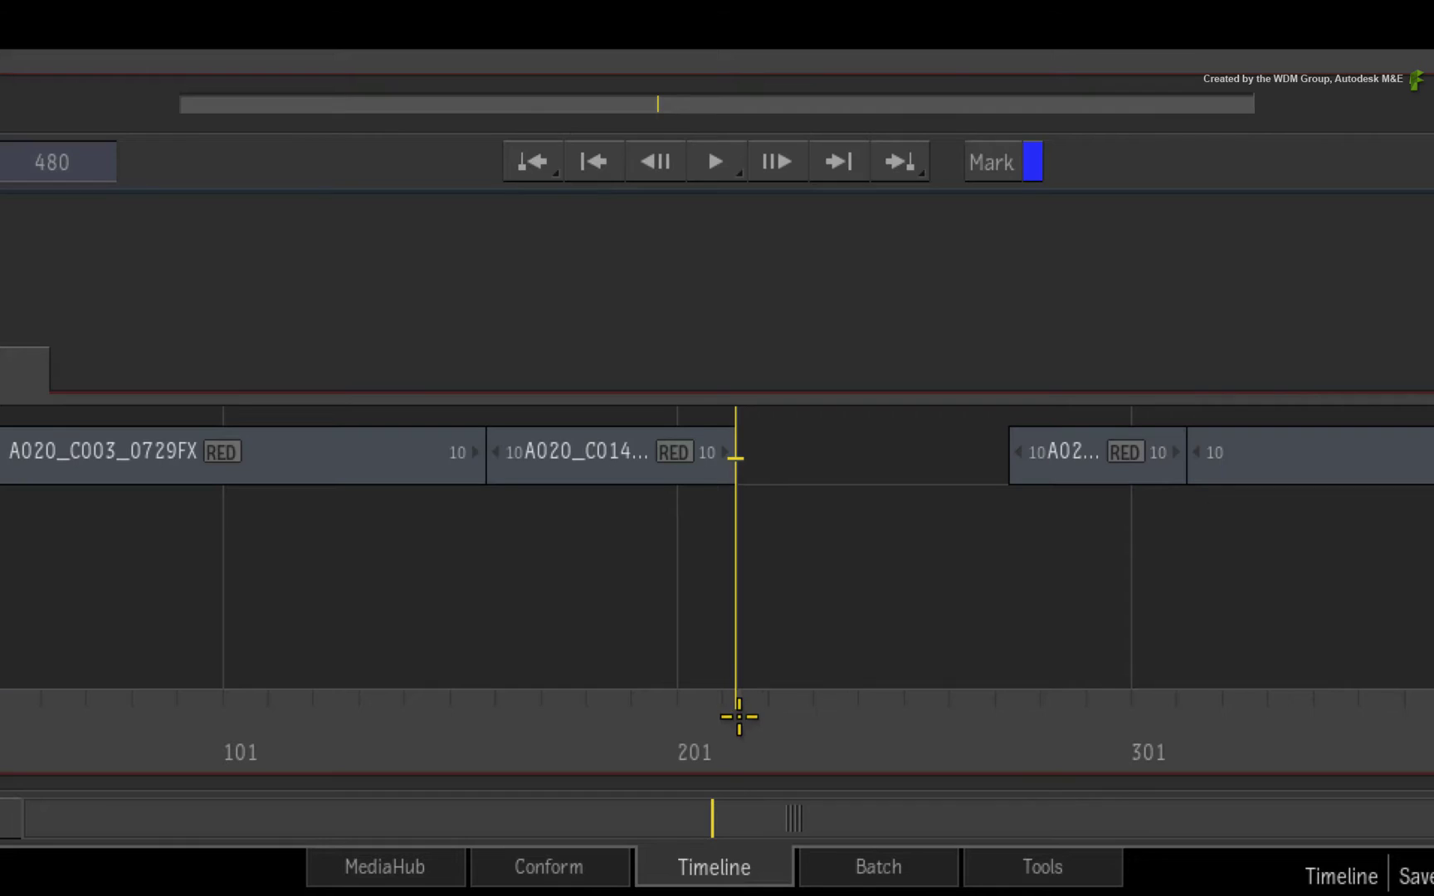
Step: Select the new A020_C014 clip and apply a Time Warp effect from the FX ribbon
drag(725, 791, 661, 798)
drag(607, 702, 570, 684)
click(622, 465)
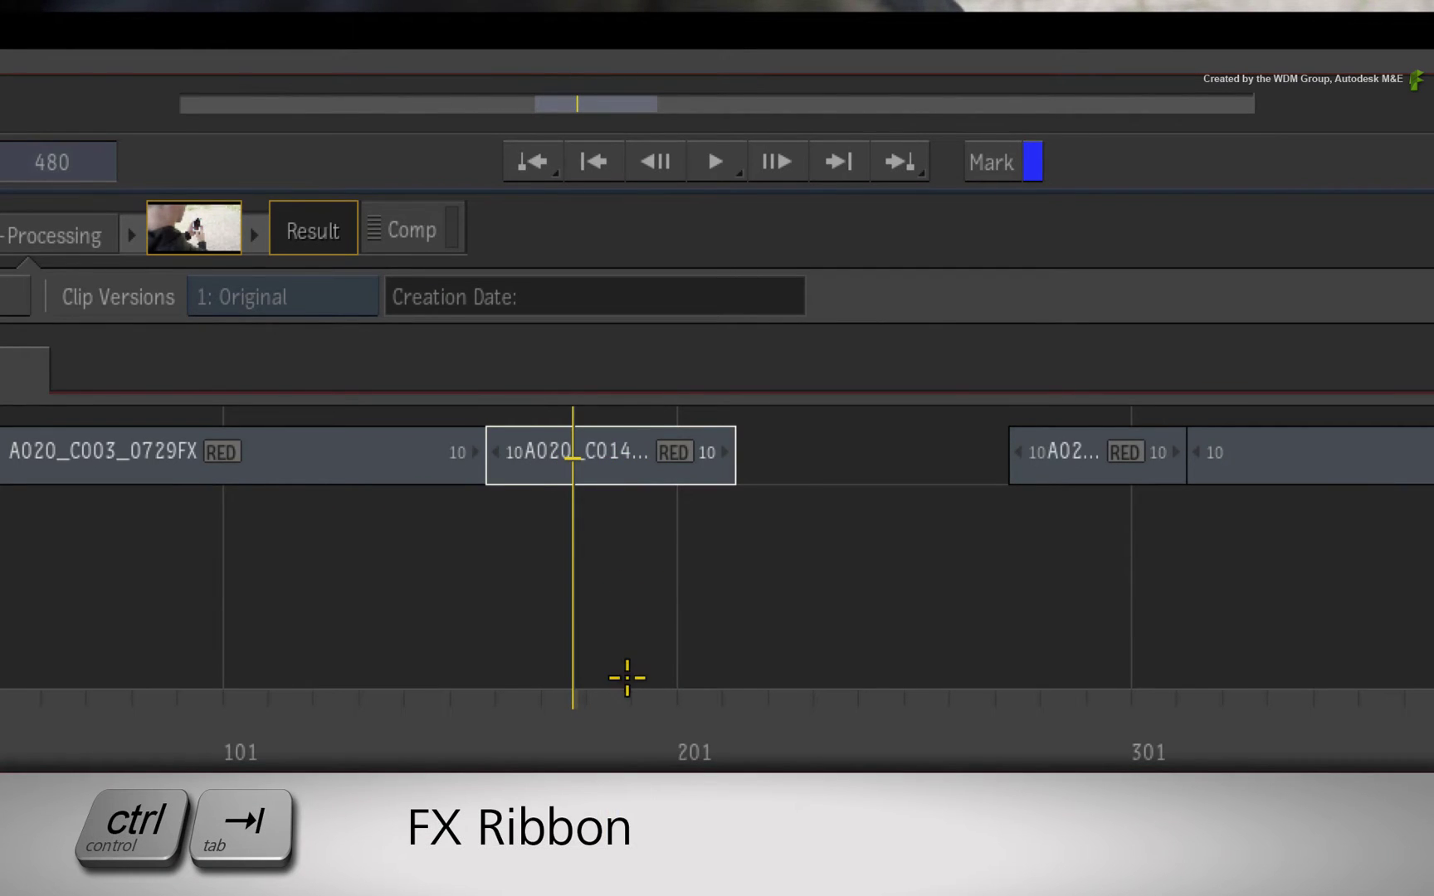
key(ctrl+Tab)
click(621, 473)
key(ctrl+Tab)
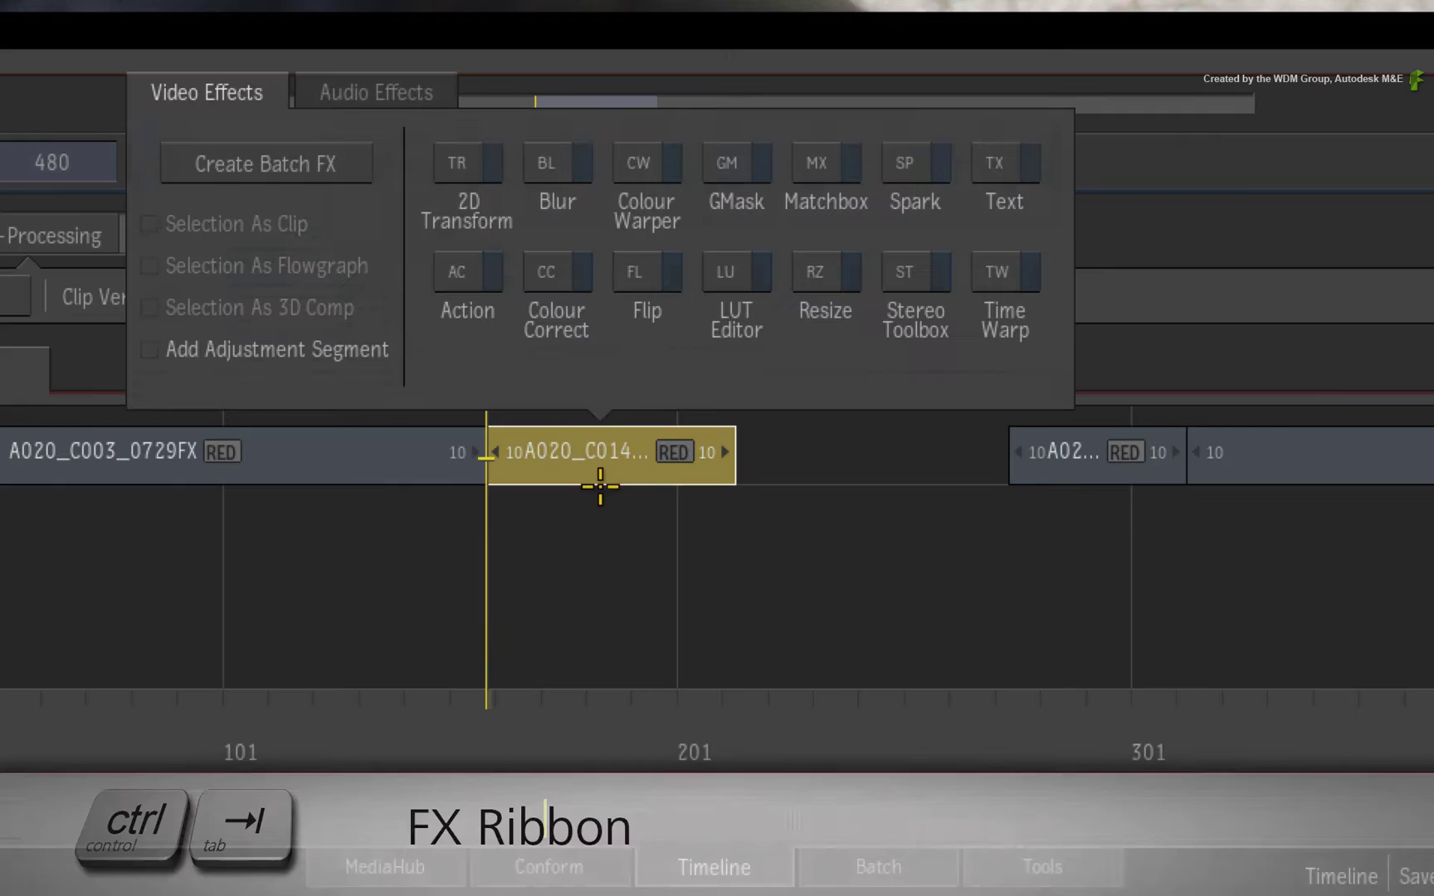
click(987, 274)
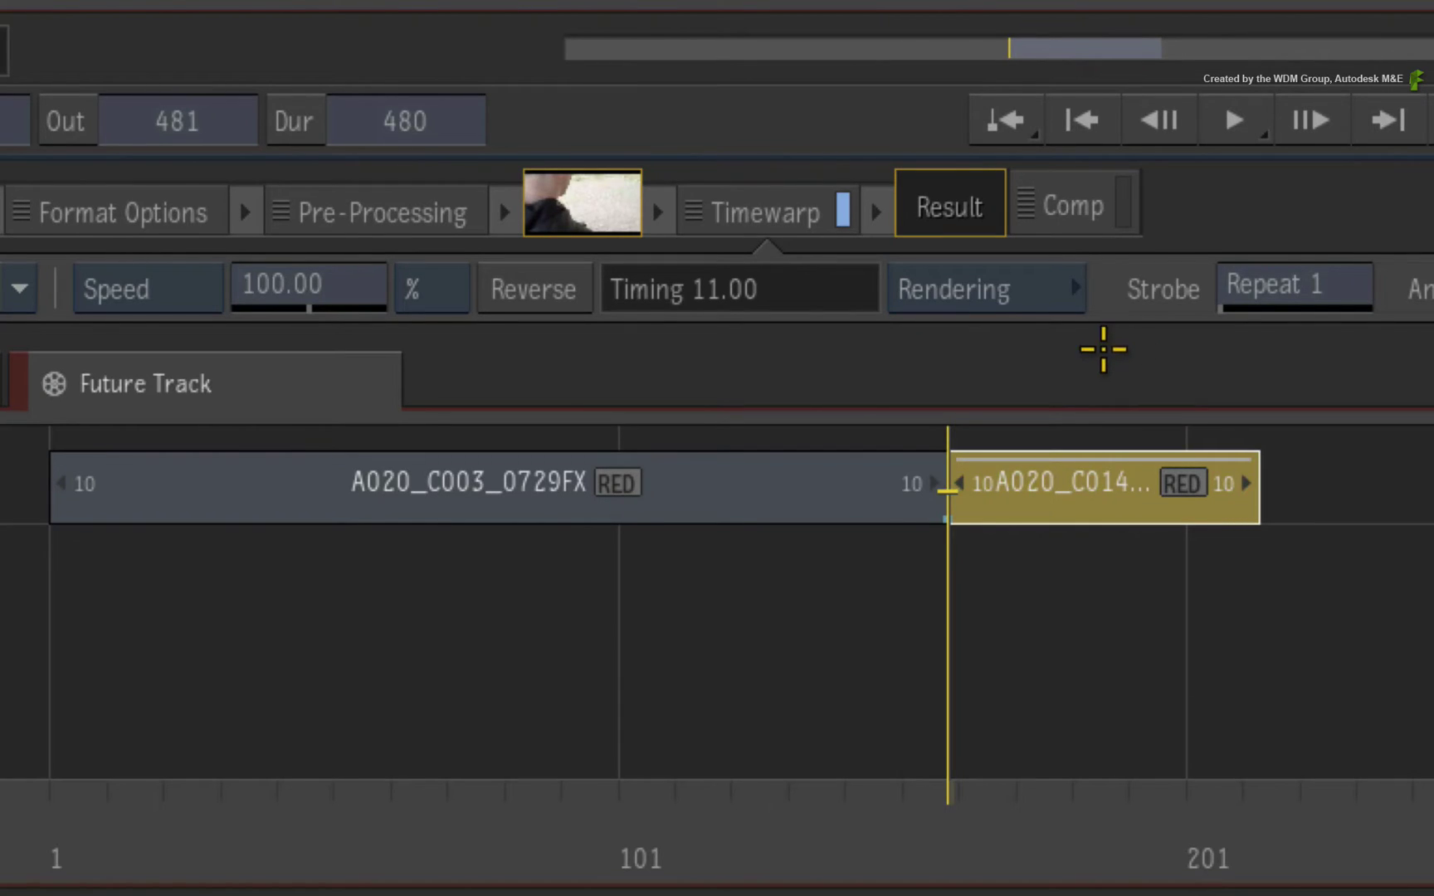
Step: Enter 60 as the Timewarp speed, then bring up the Anchor choices
click(295, 292)
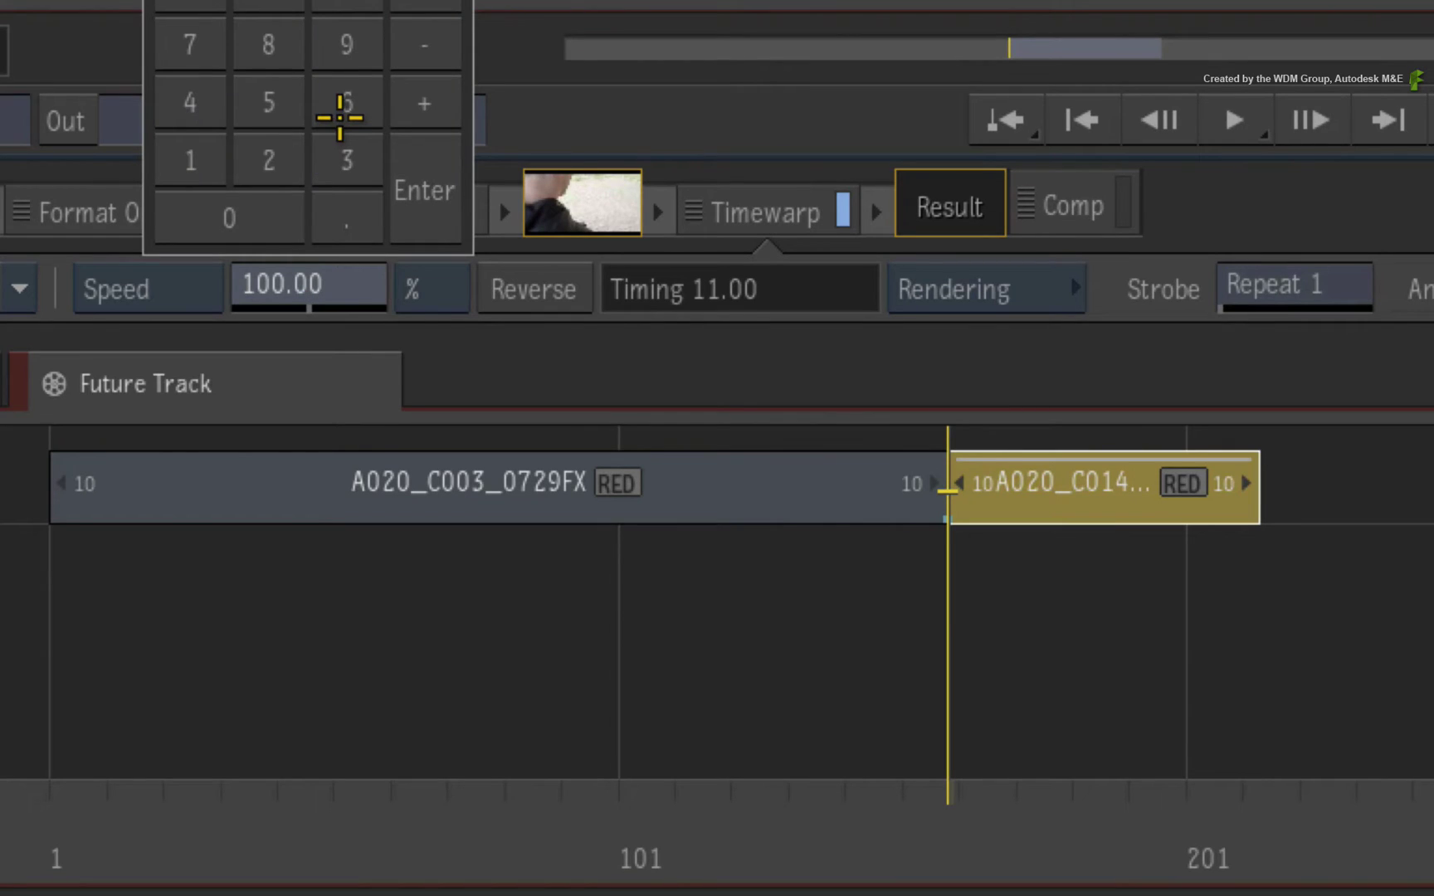
text(60)
key(Return)
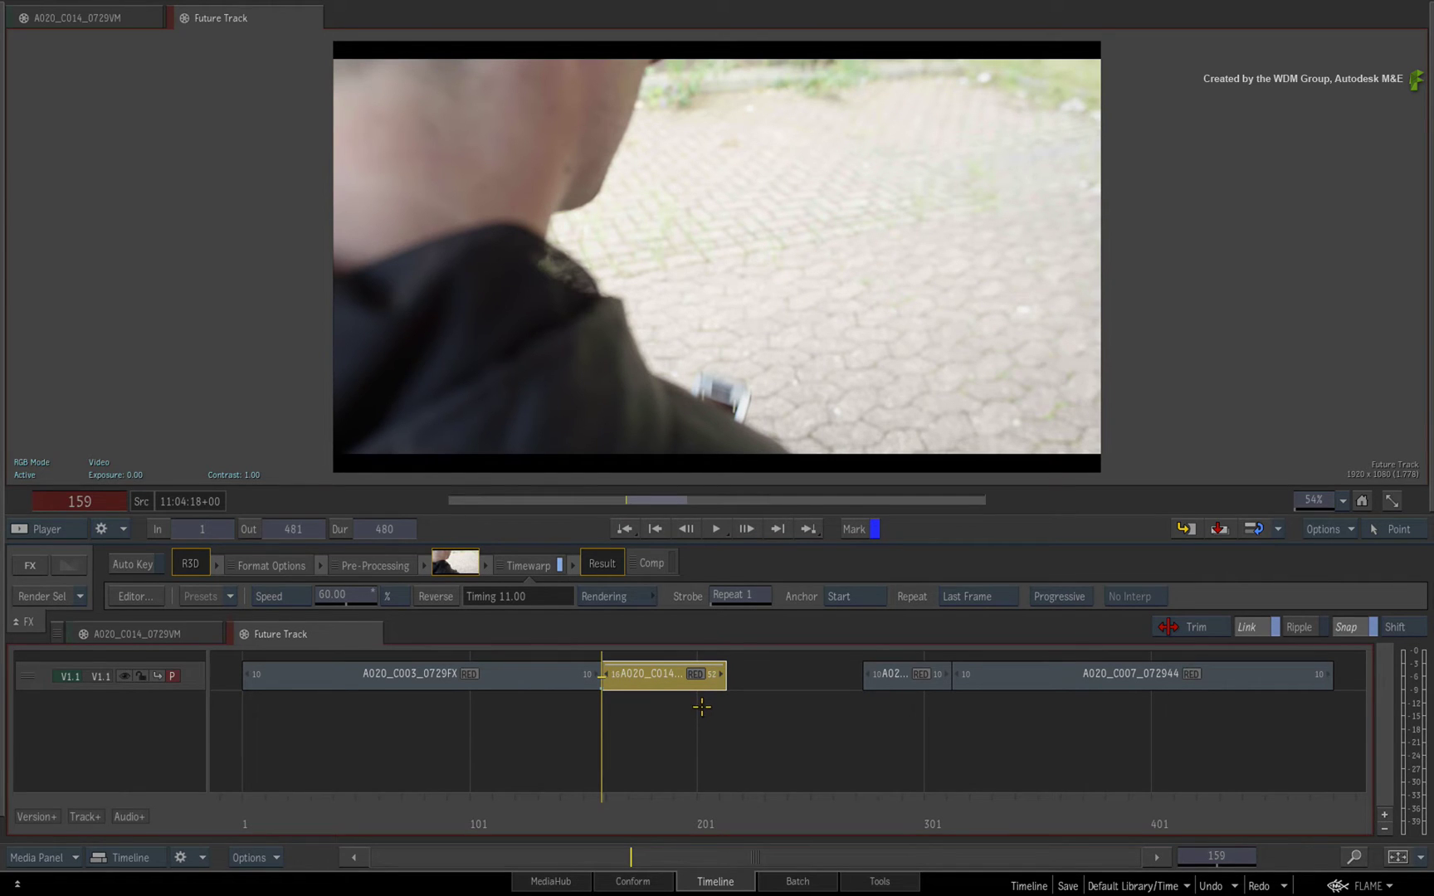
click(842, 597)
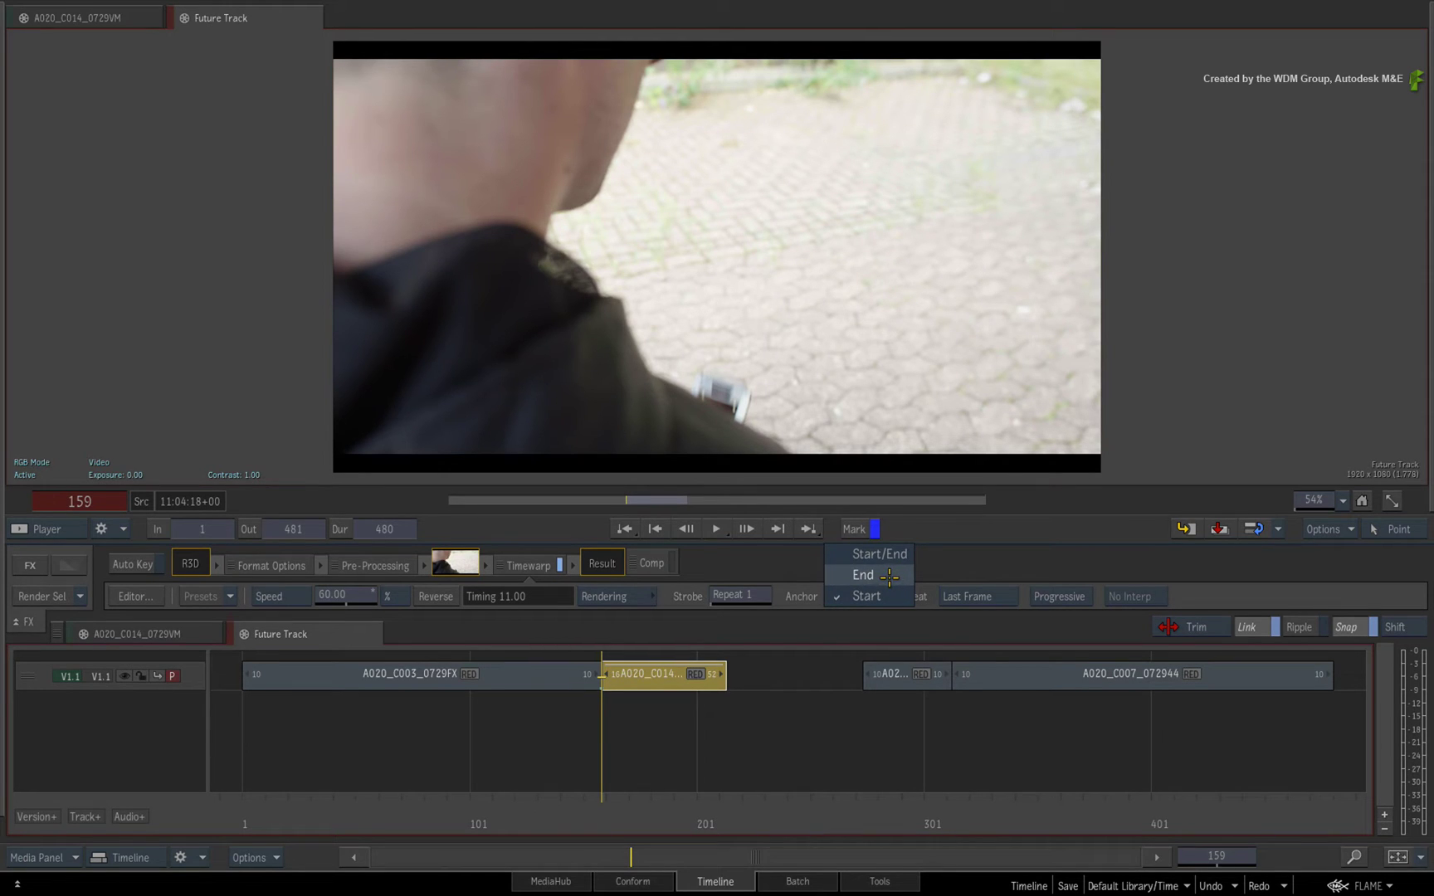
Step: Set the Timewarp anchor to Start/End
click(797, 574)
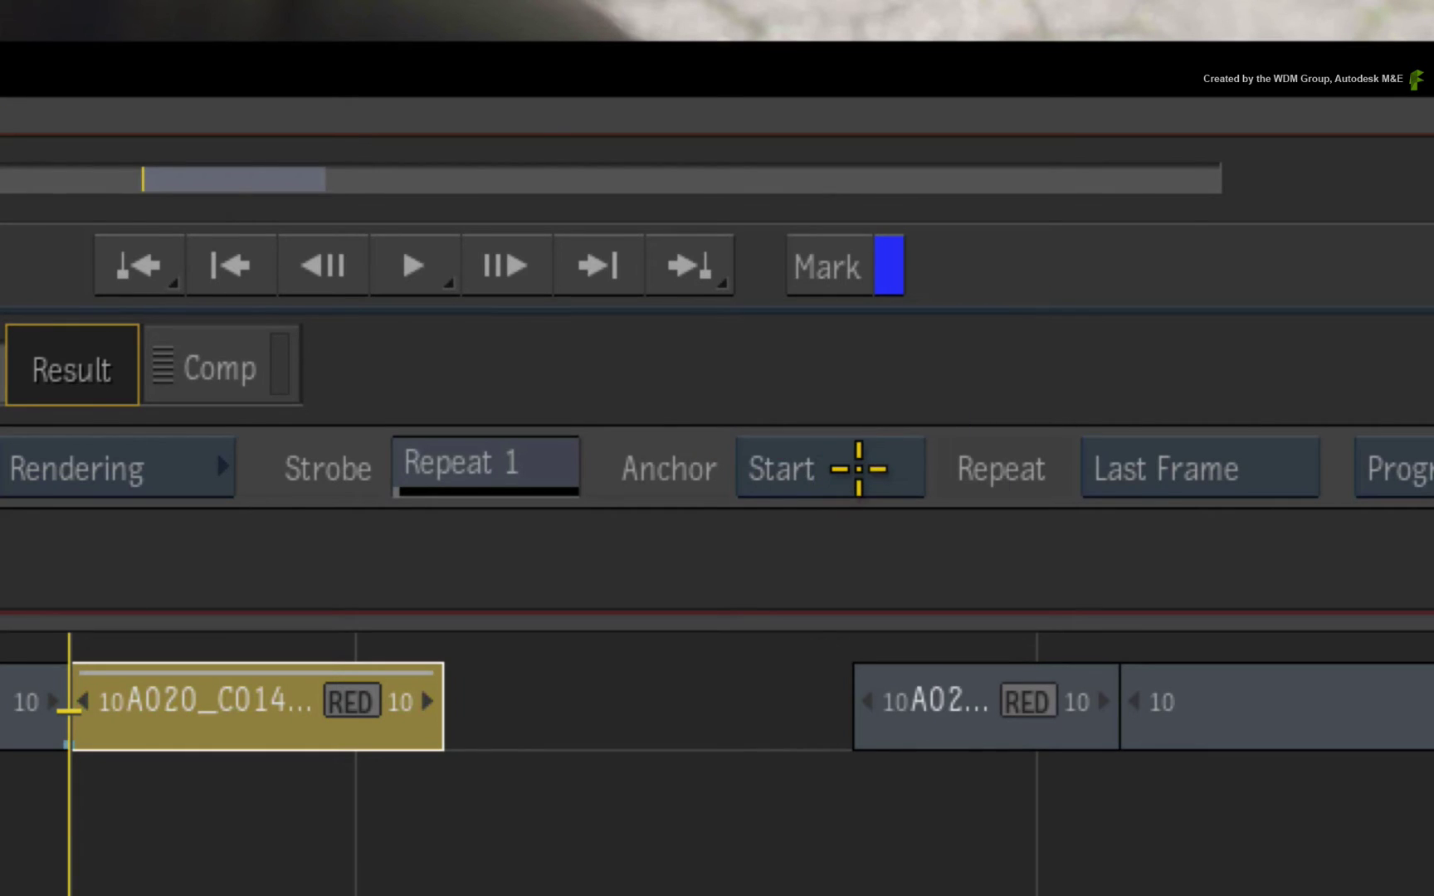
click(864, 595)
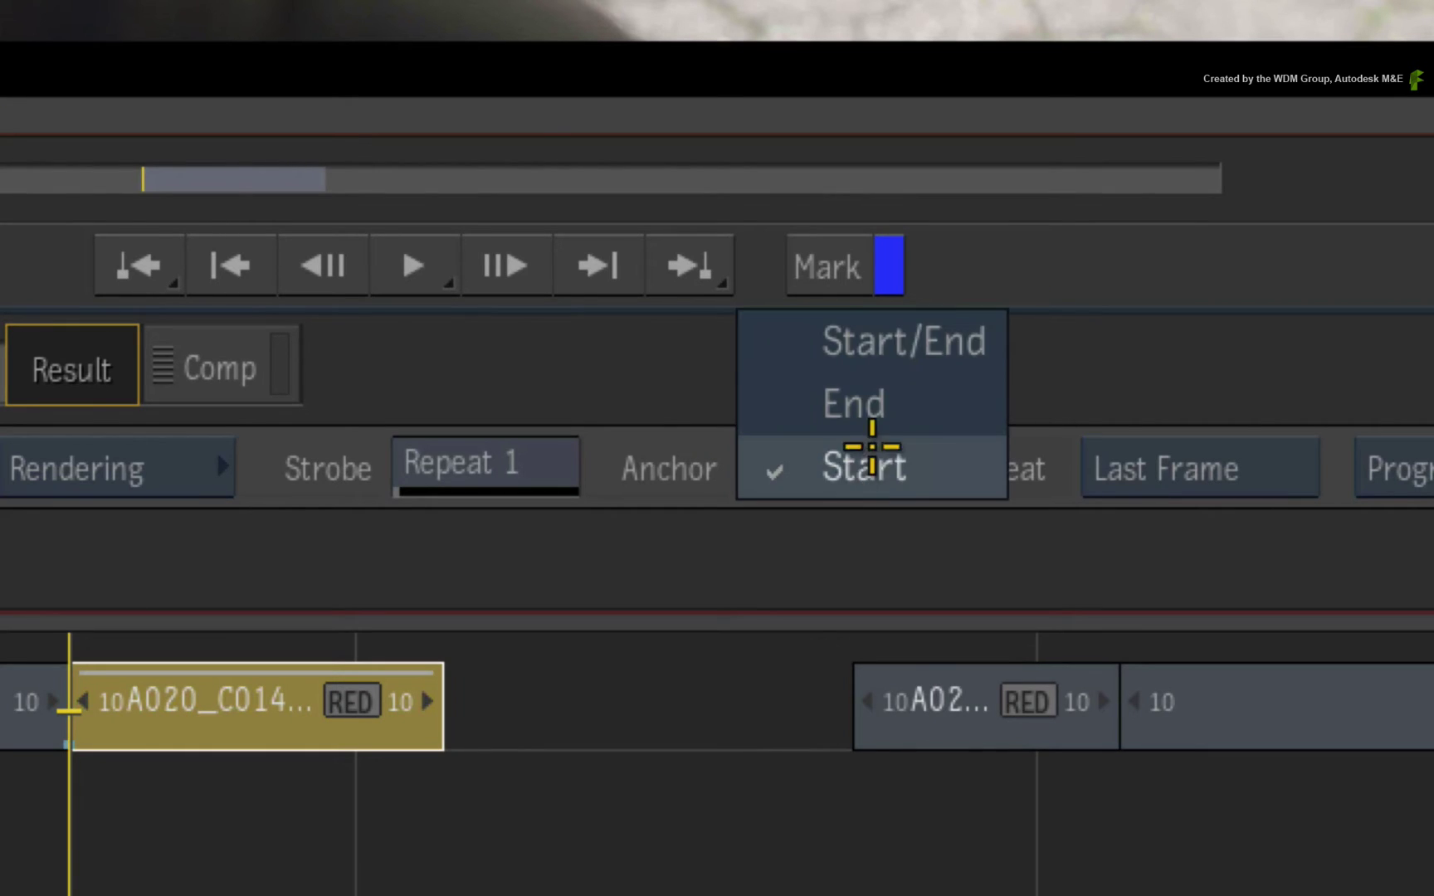
click(857, 342)
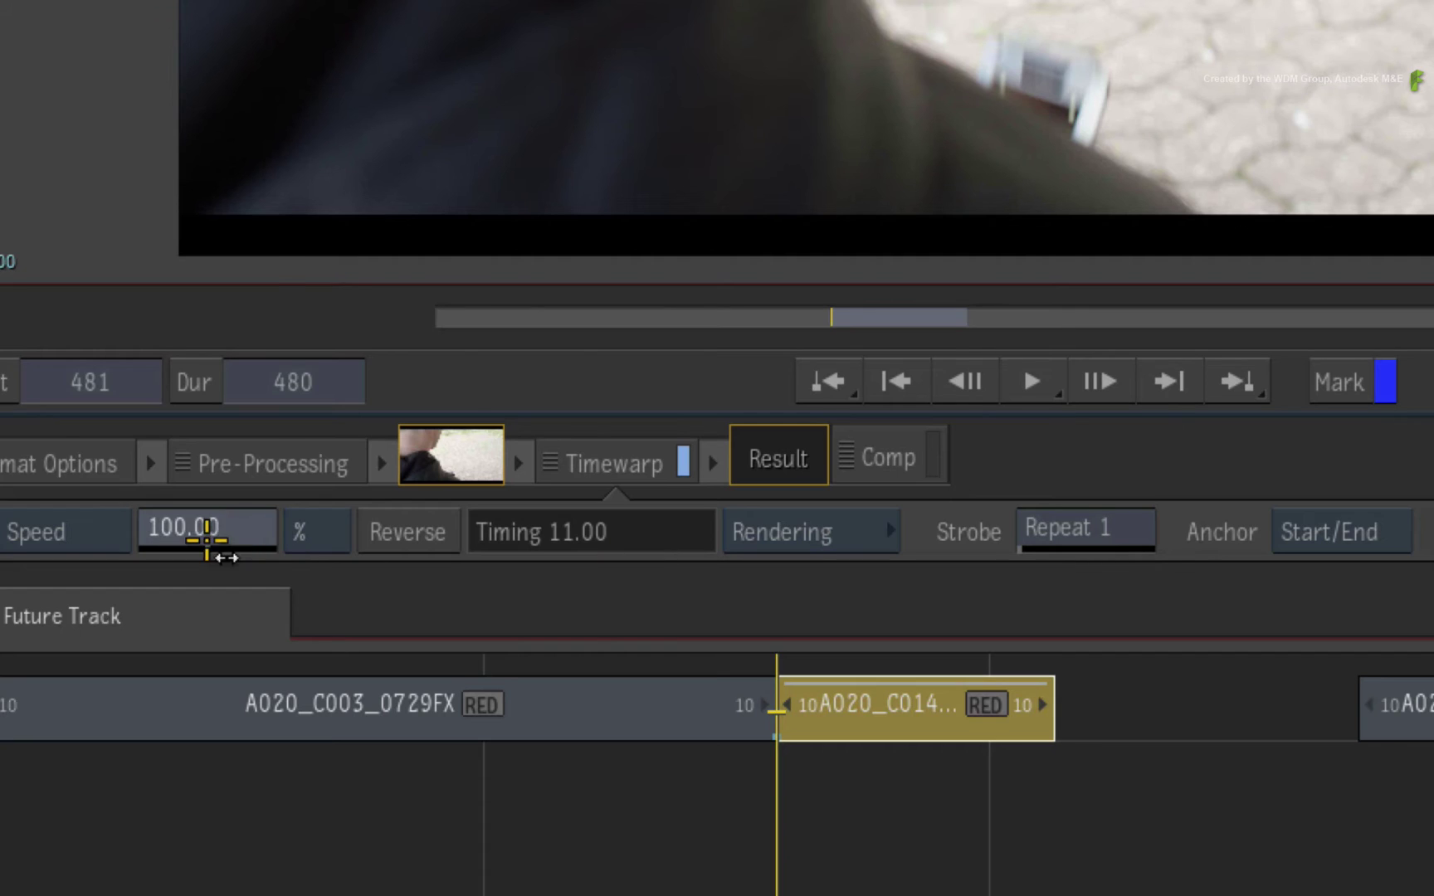
Step: Enter 60% speed in the calculator, lengthening A020_C014_0729VM on the timeline
click(356, 591)
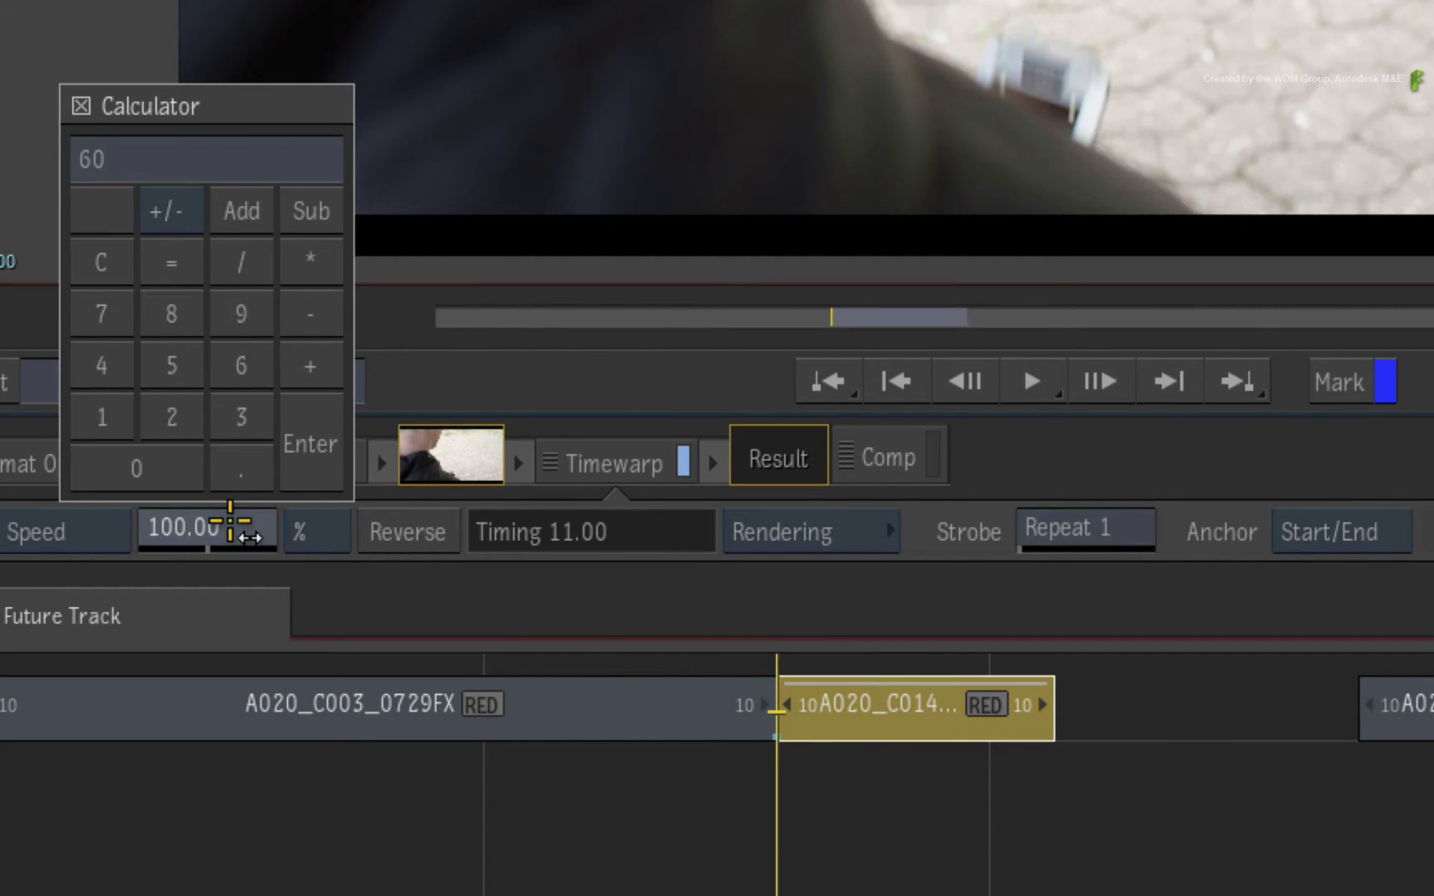
text(60)
key(Return)
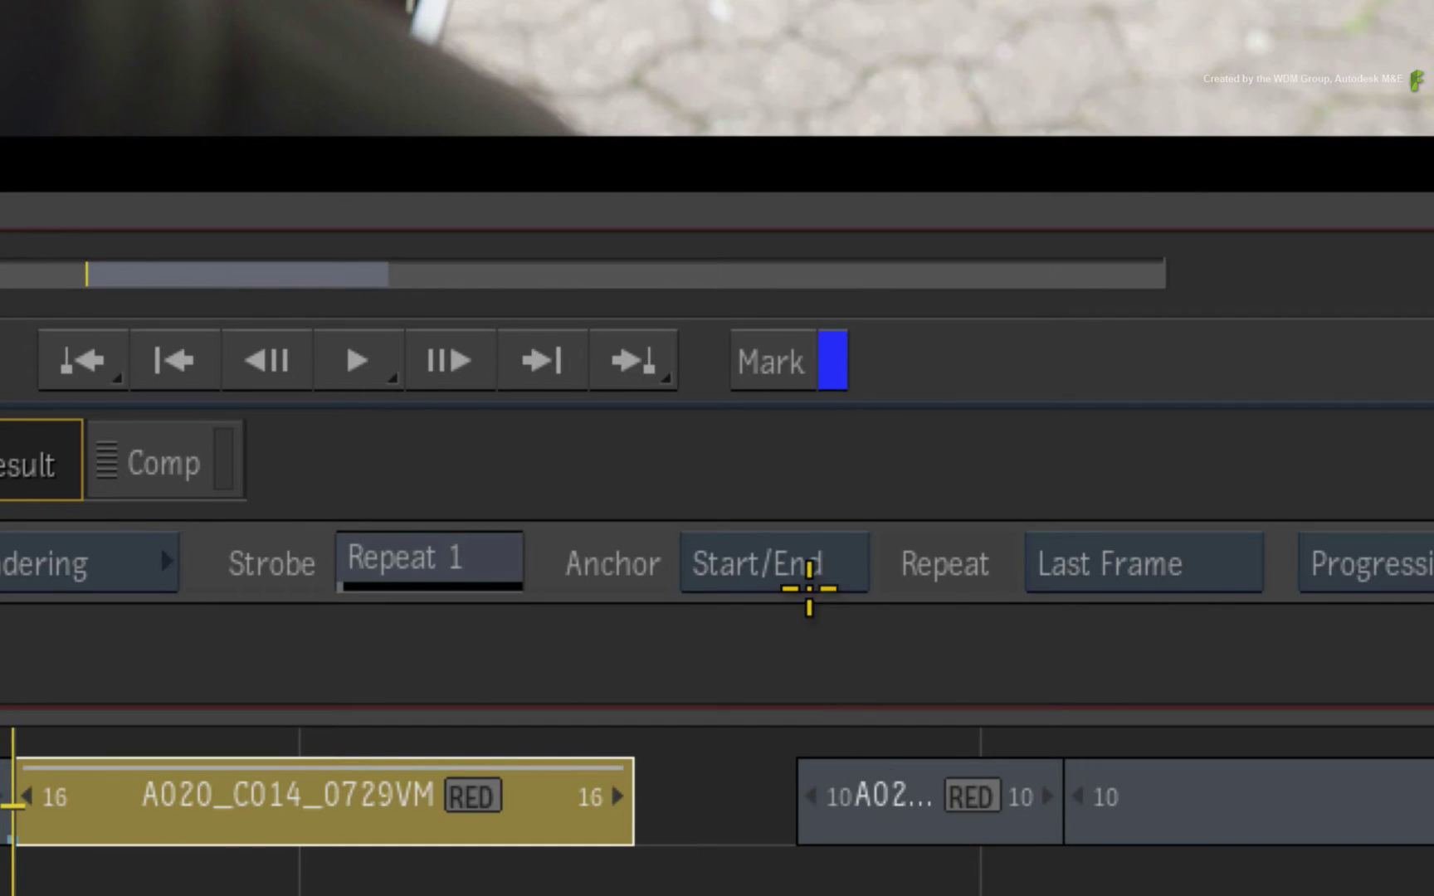
Step: Switch the anchor between Start and Start/End, finally leaving it on Start
click(863, 597)
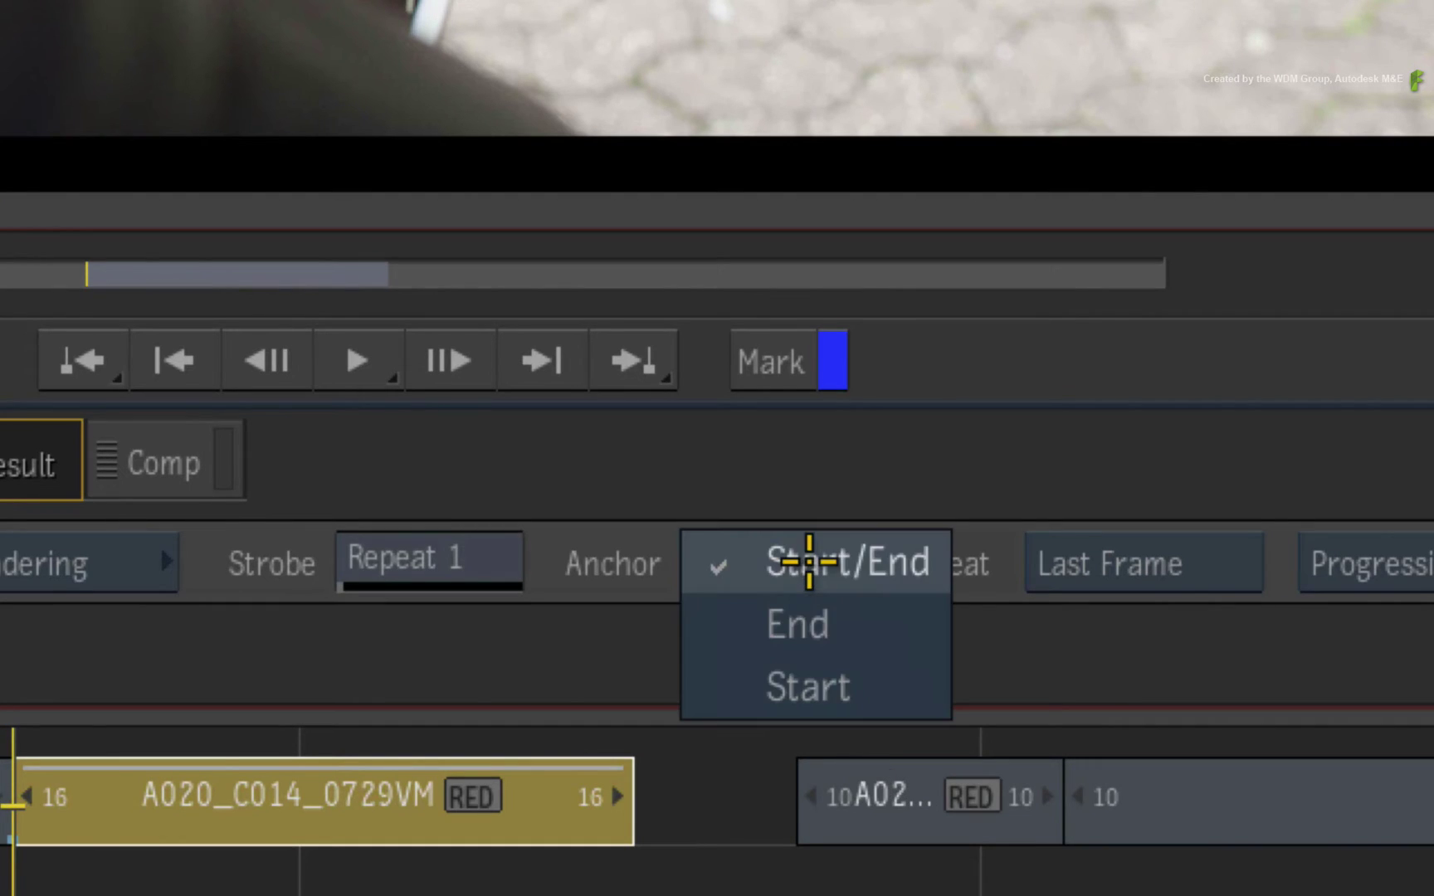
click(863, 674)
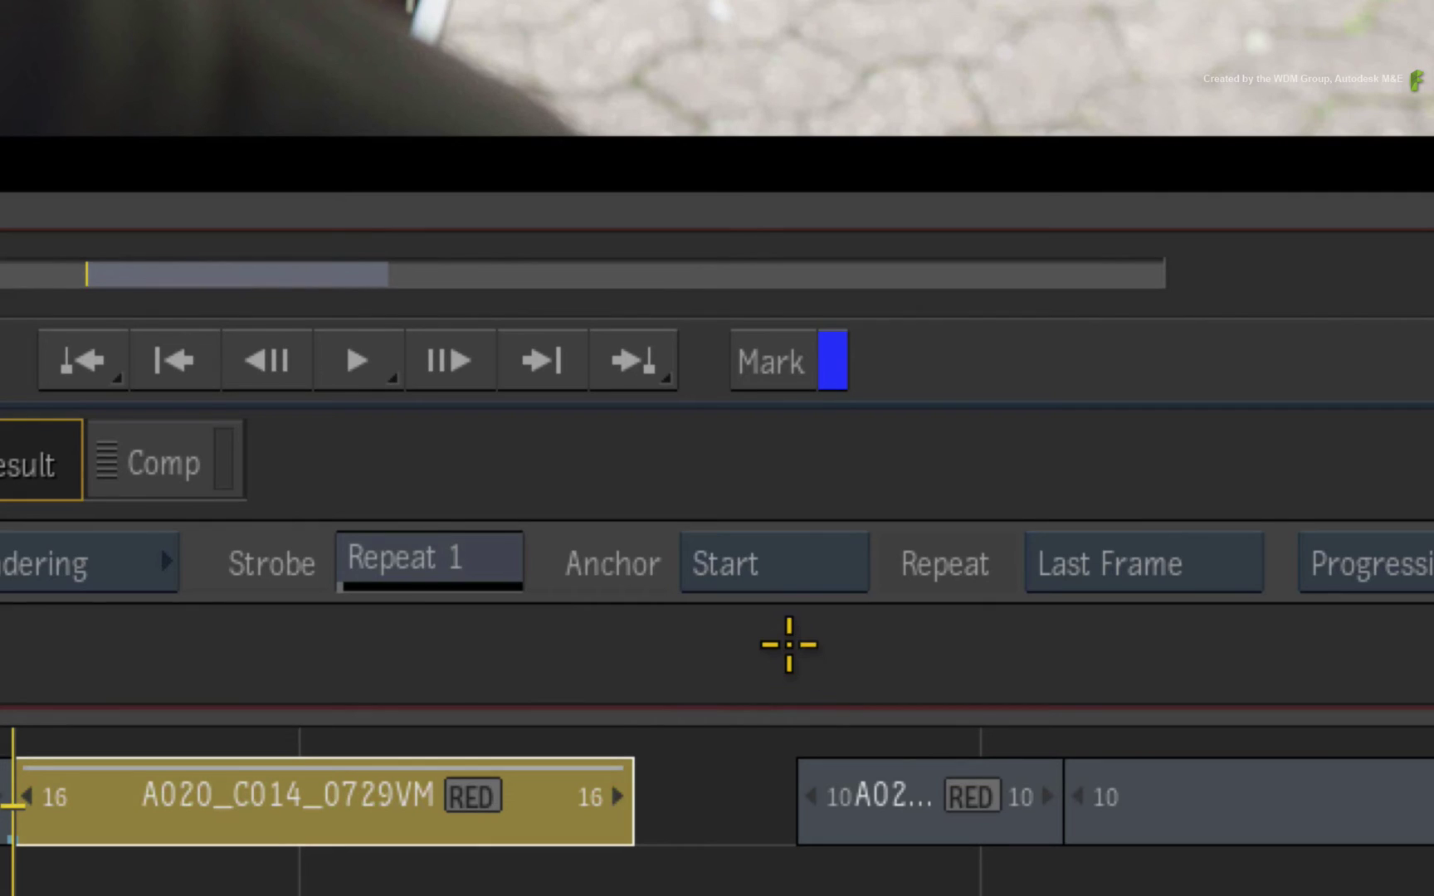
click(792, 569)
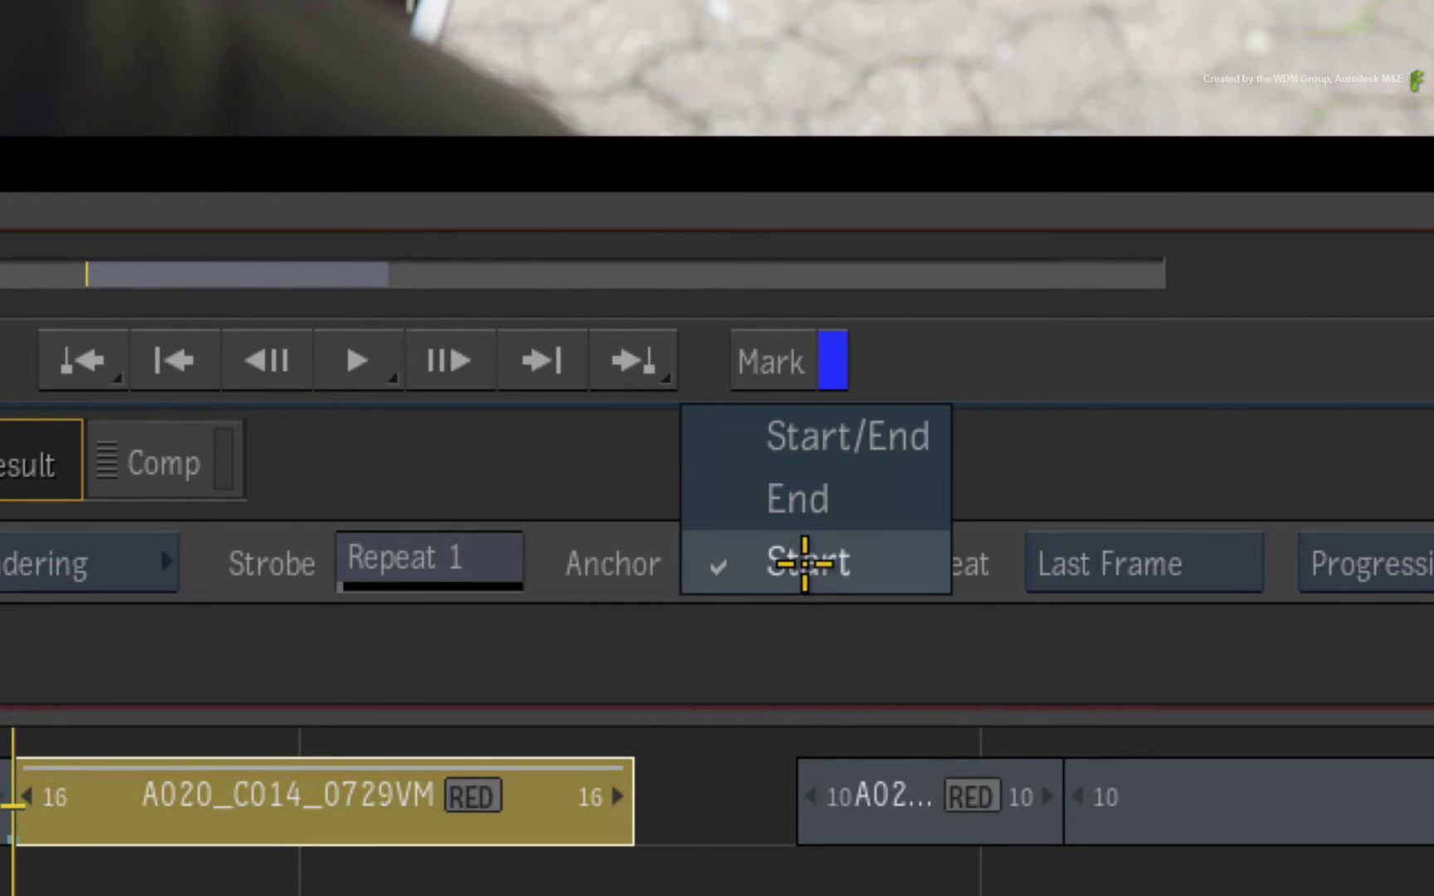
click(807, 440)
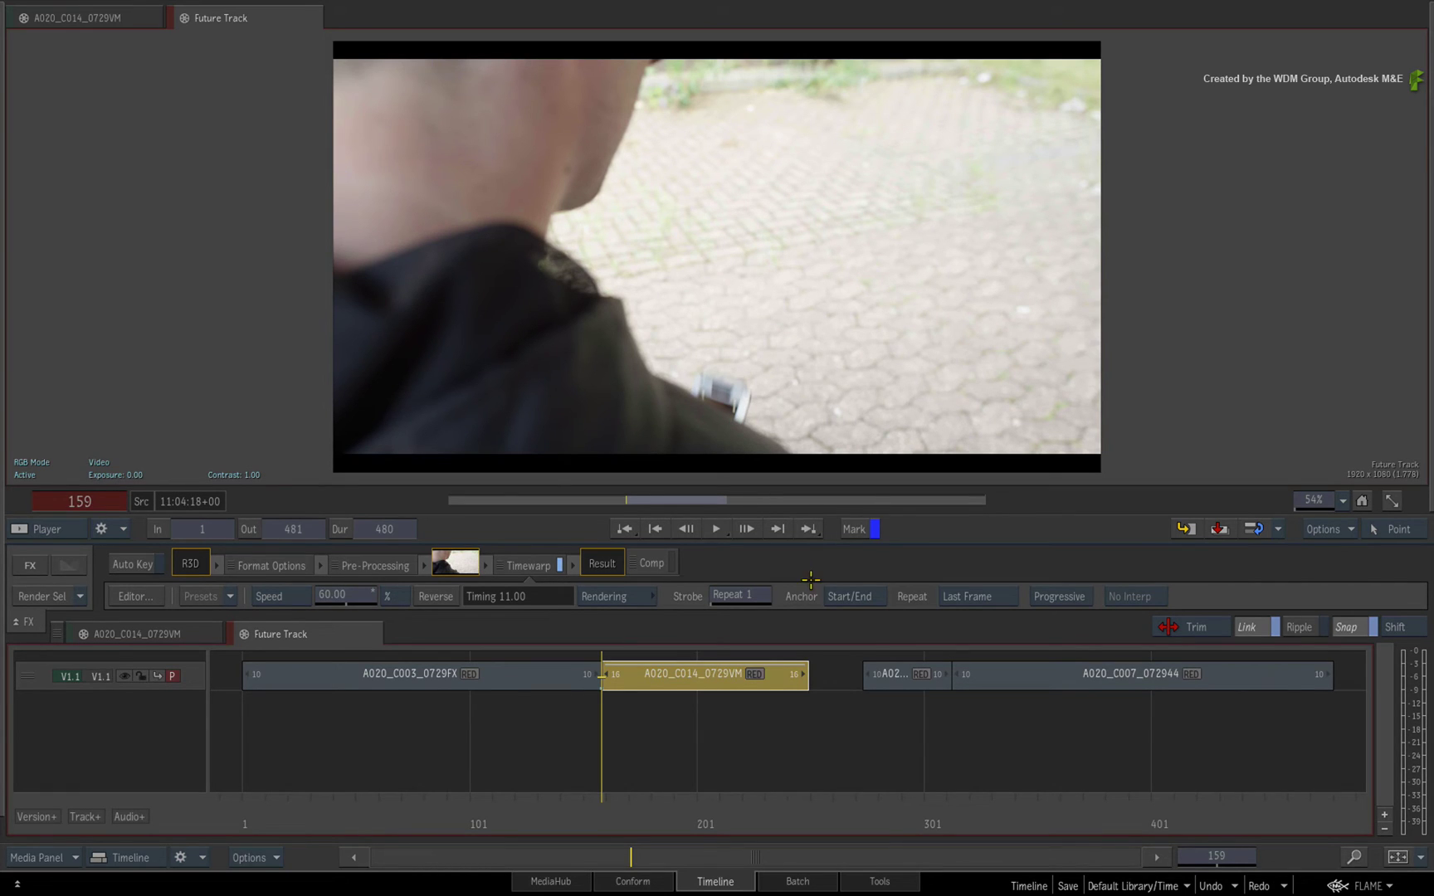
click(863, 596)
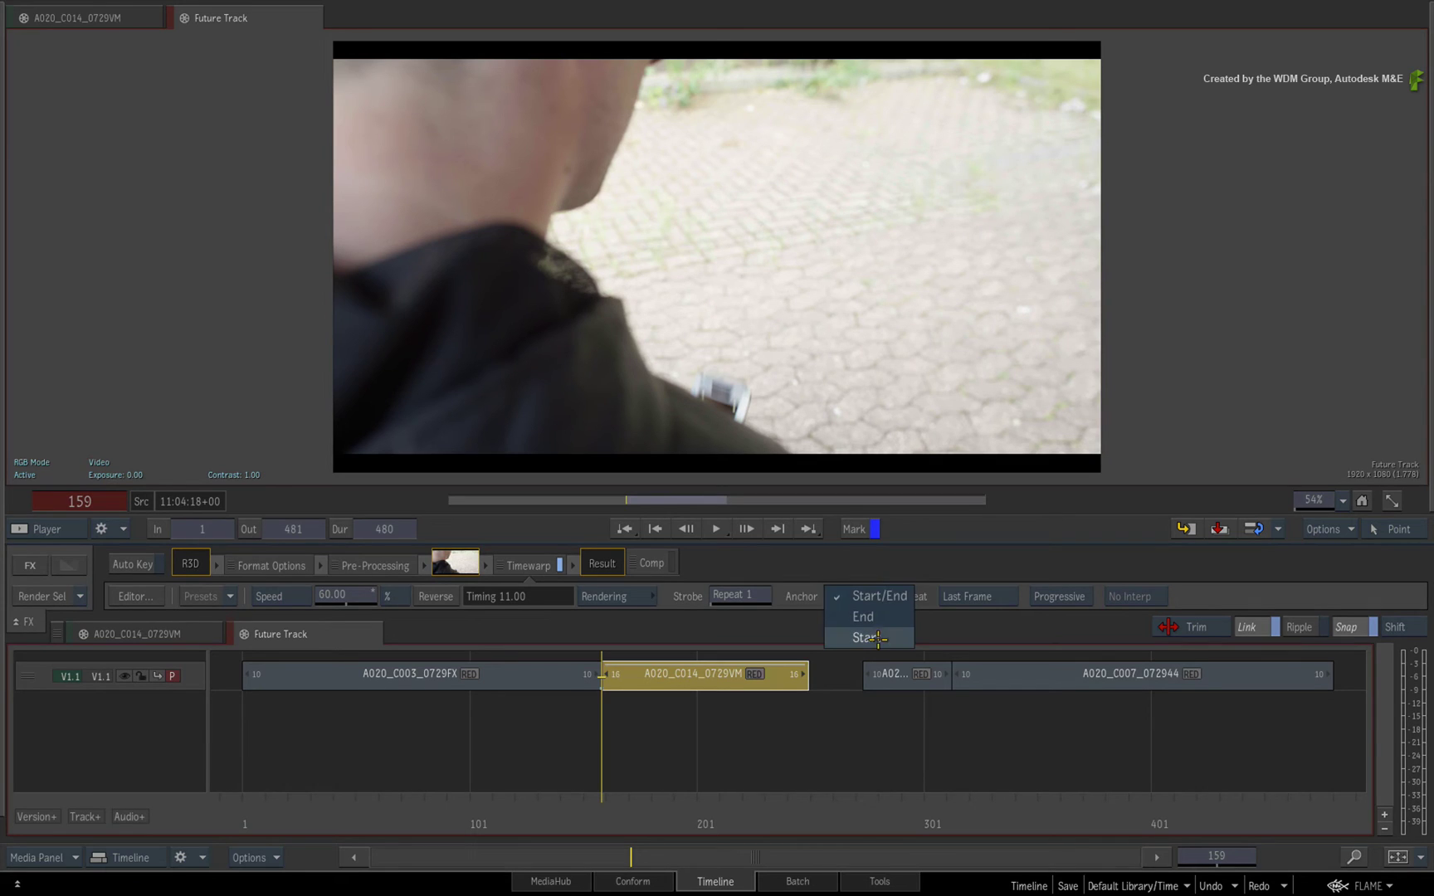
click(875, 637)
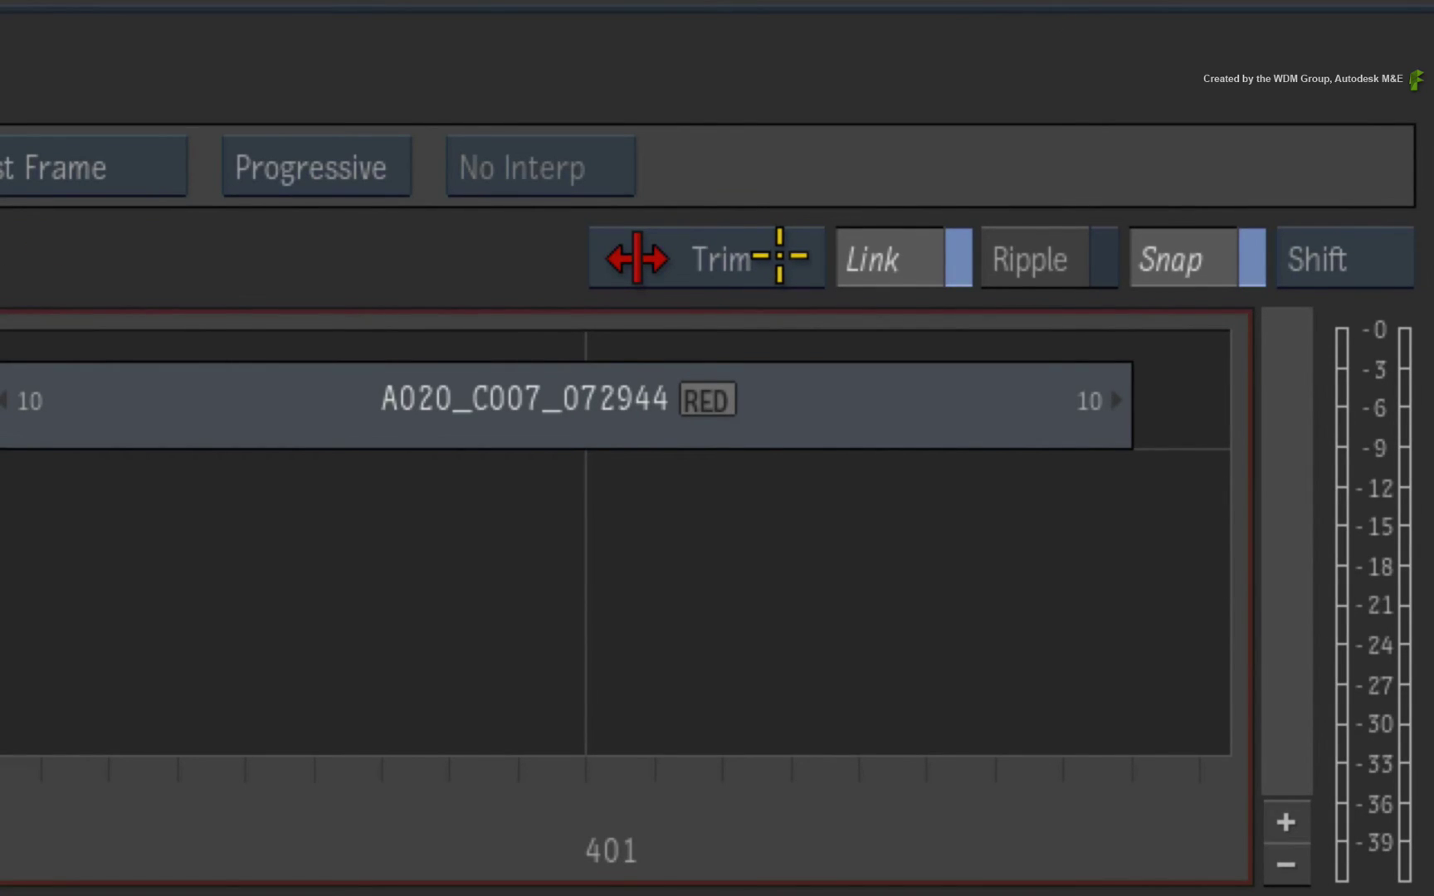
Step: Keep keyframes on Shift With Media and trim A020_C014_0729VM's out-point shorter
drag(1297, 279, 1335, 255)
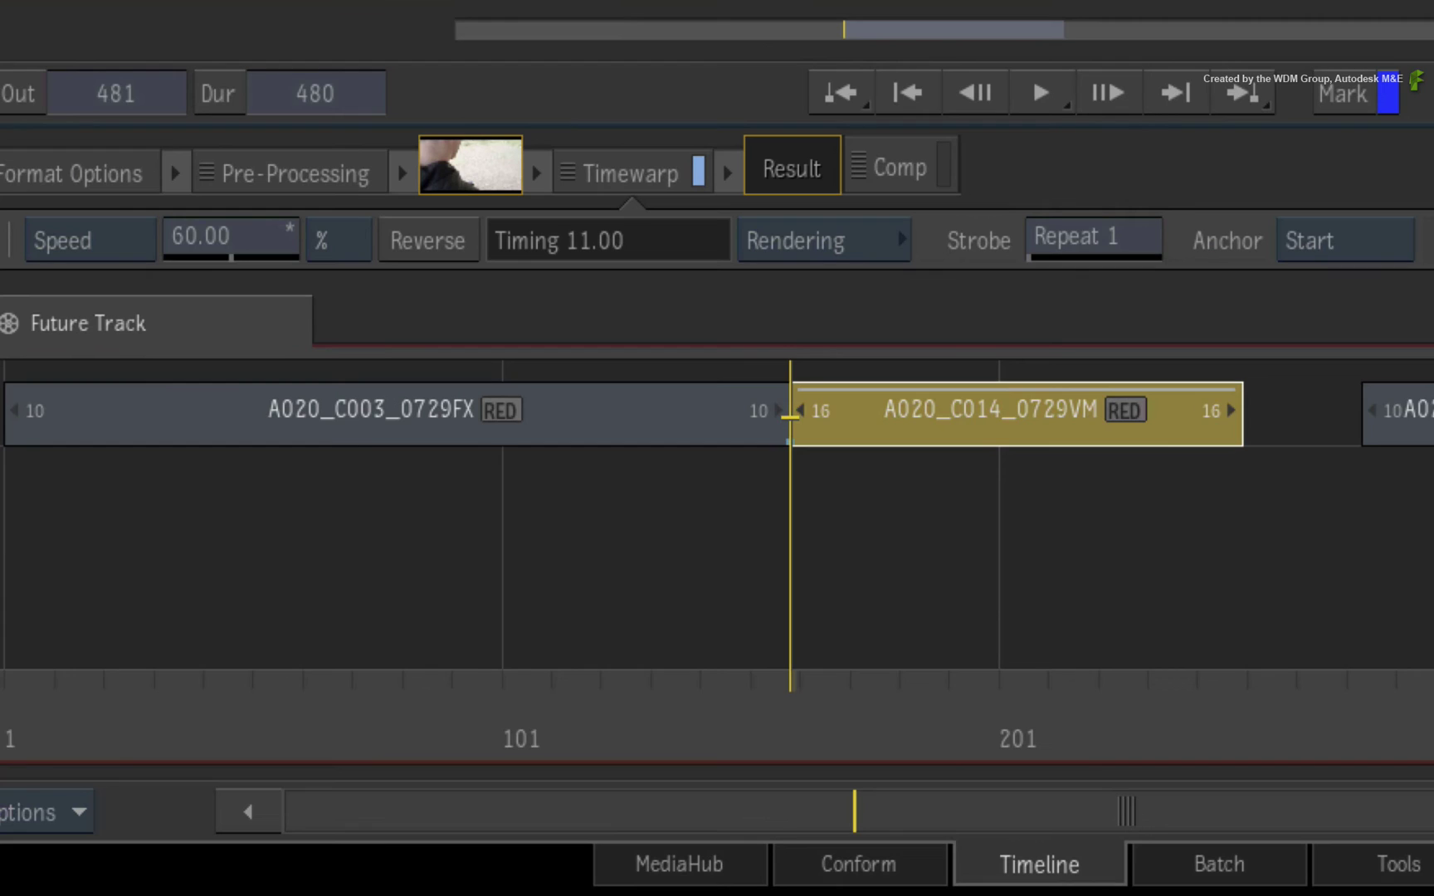
click(1259, 415)
drag(1262, 415, 1166, 457)
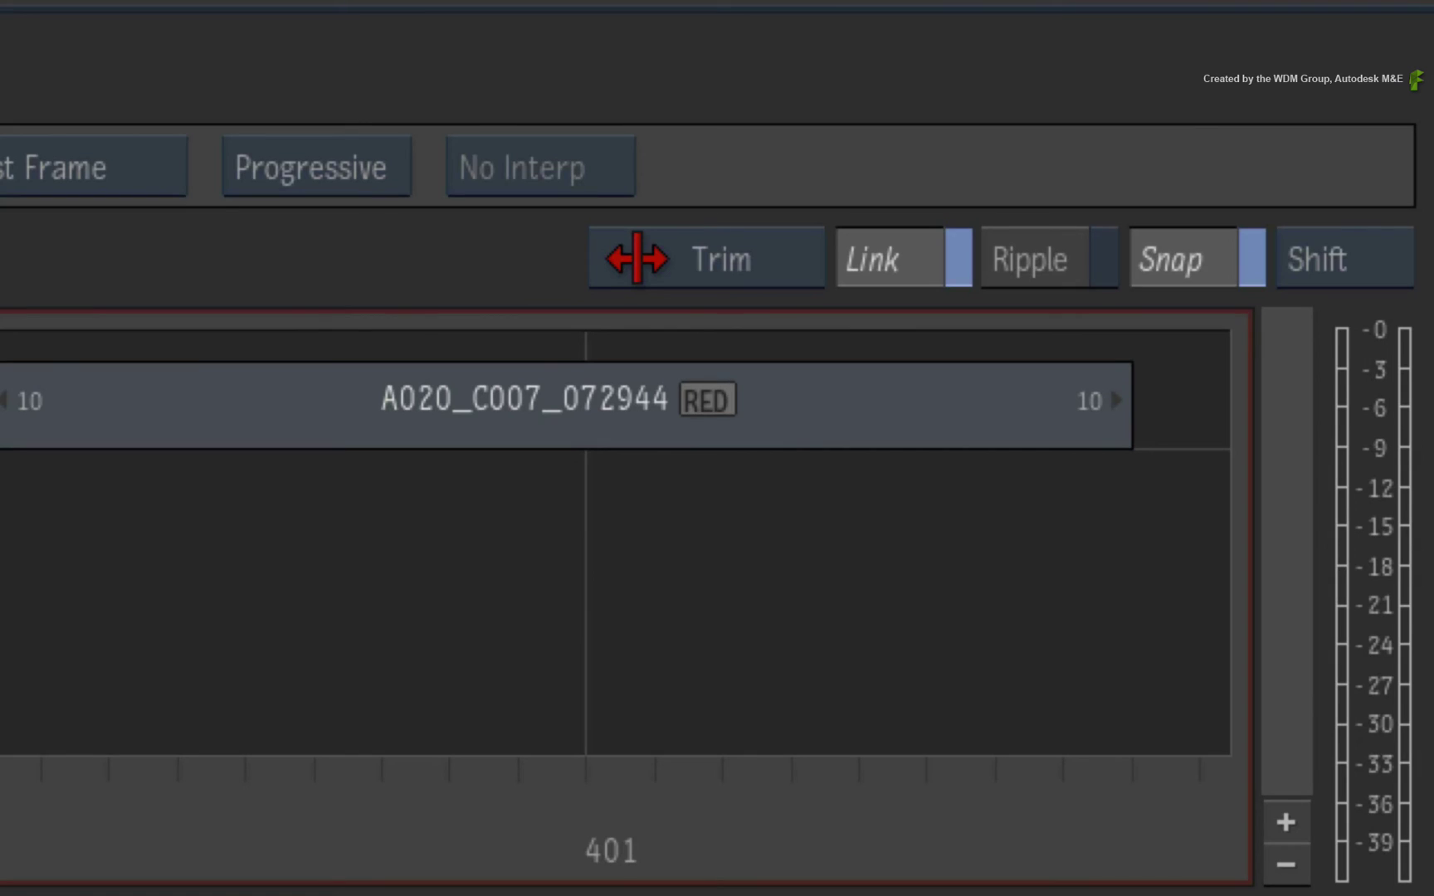
Step: Set keyframes to Reposition Proportionally and drag the out-point until Speed reads 47.48%
click(1357, 262)
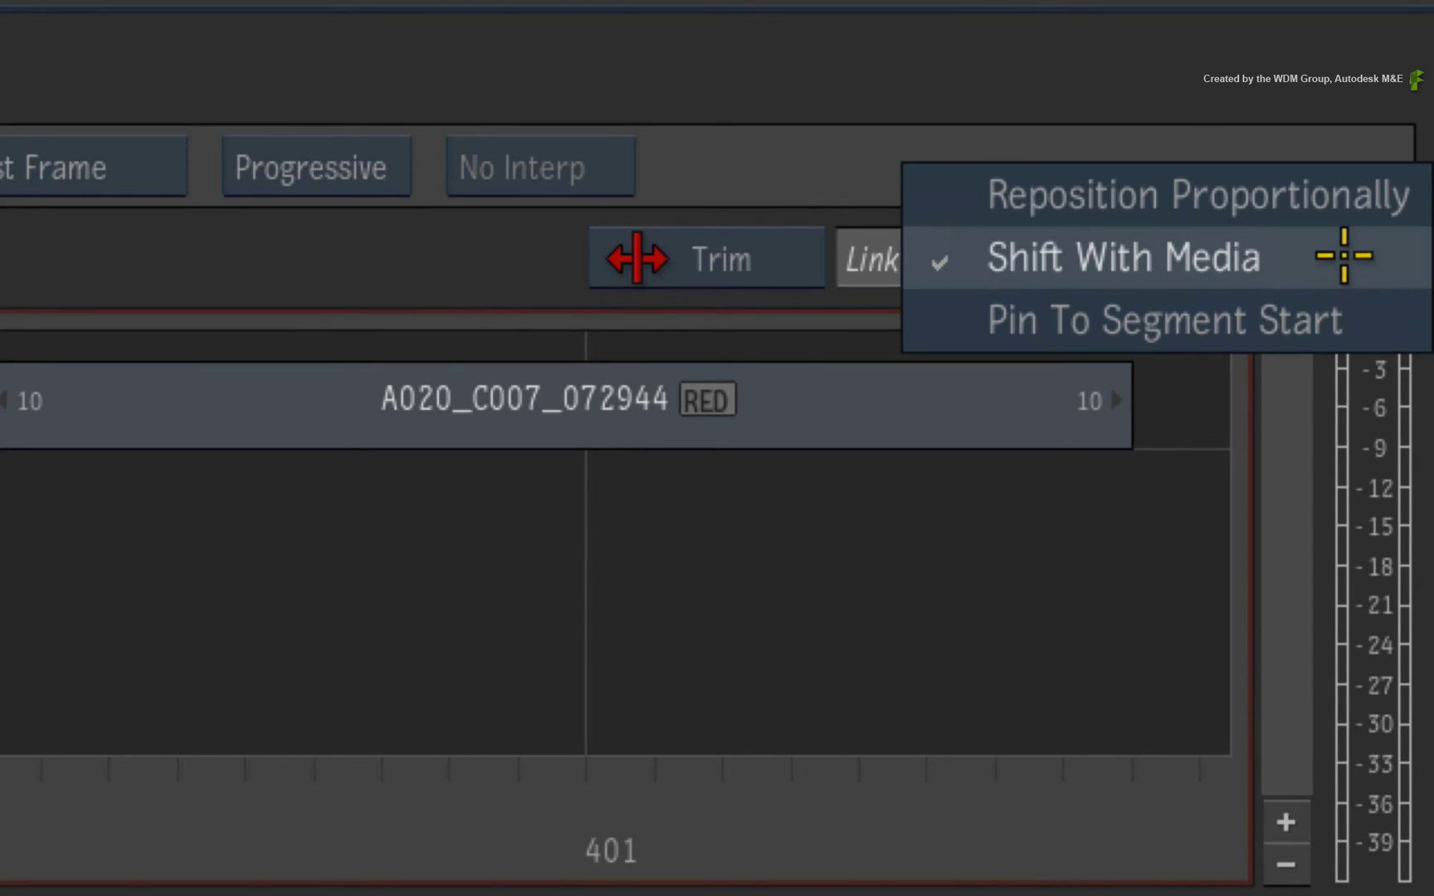
click(938, 187)
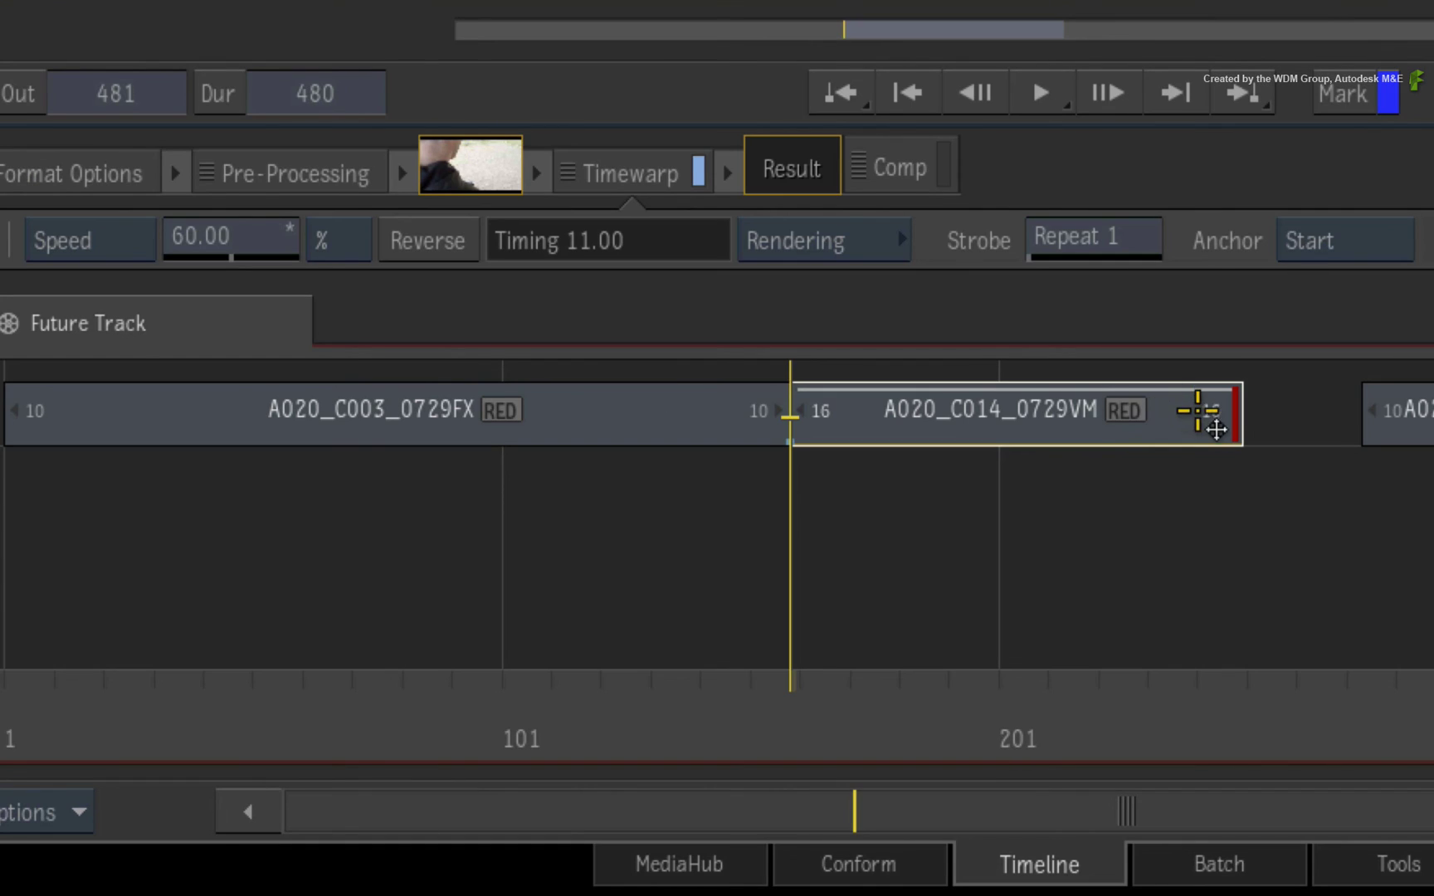
drag(1203, 415, 1270, 405)
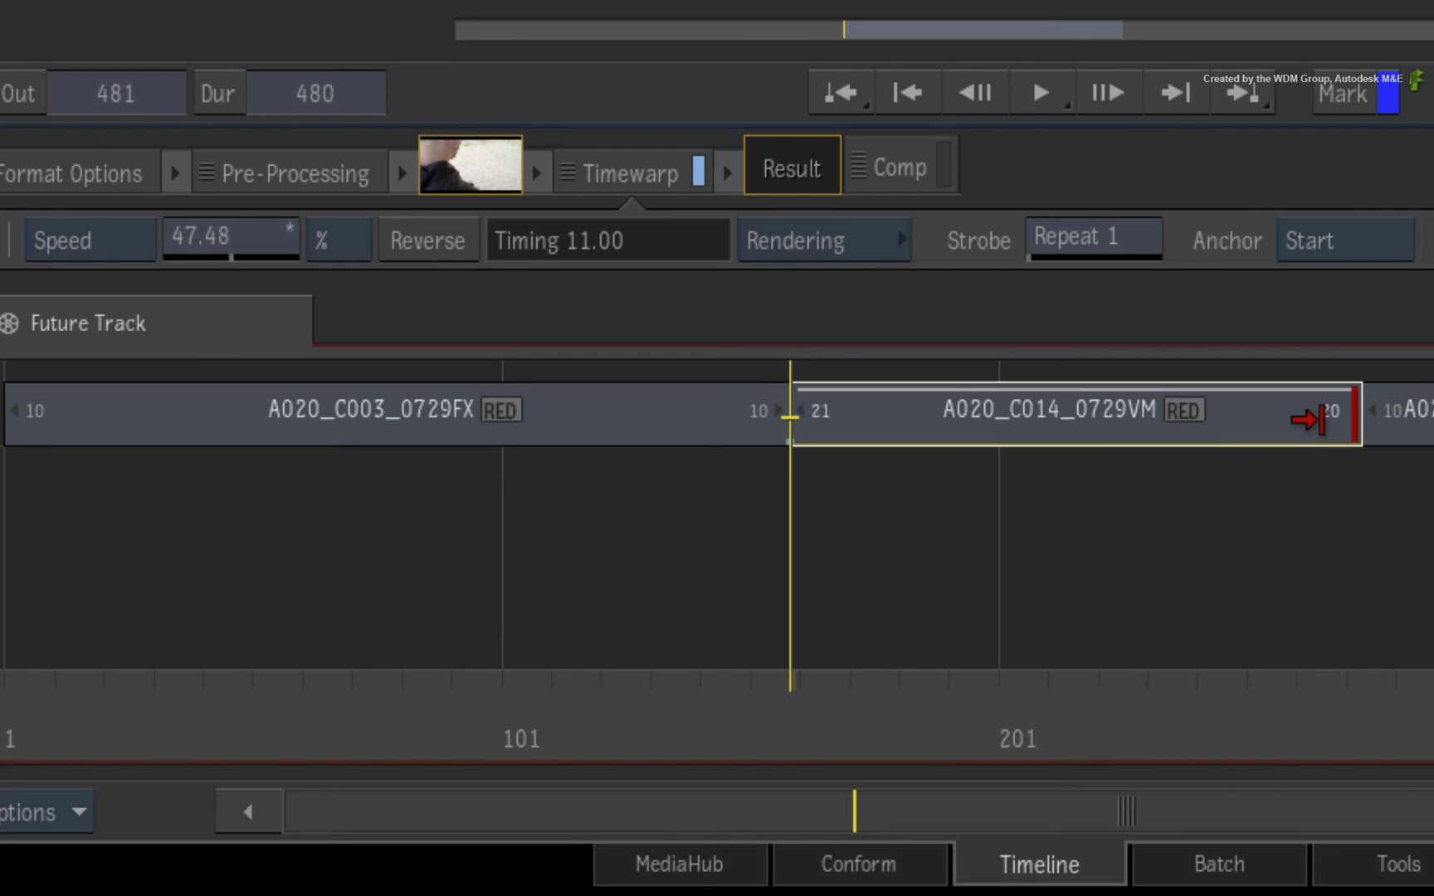
drag(1299, 412, 1248, 403)
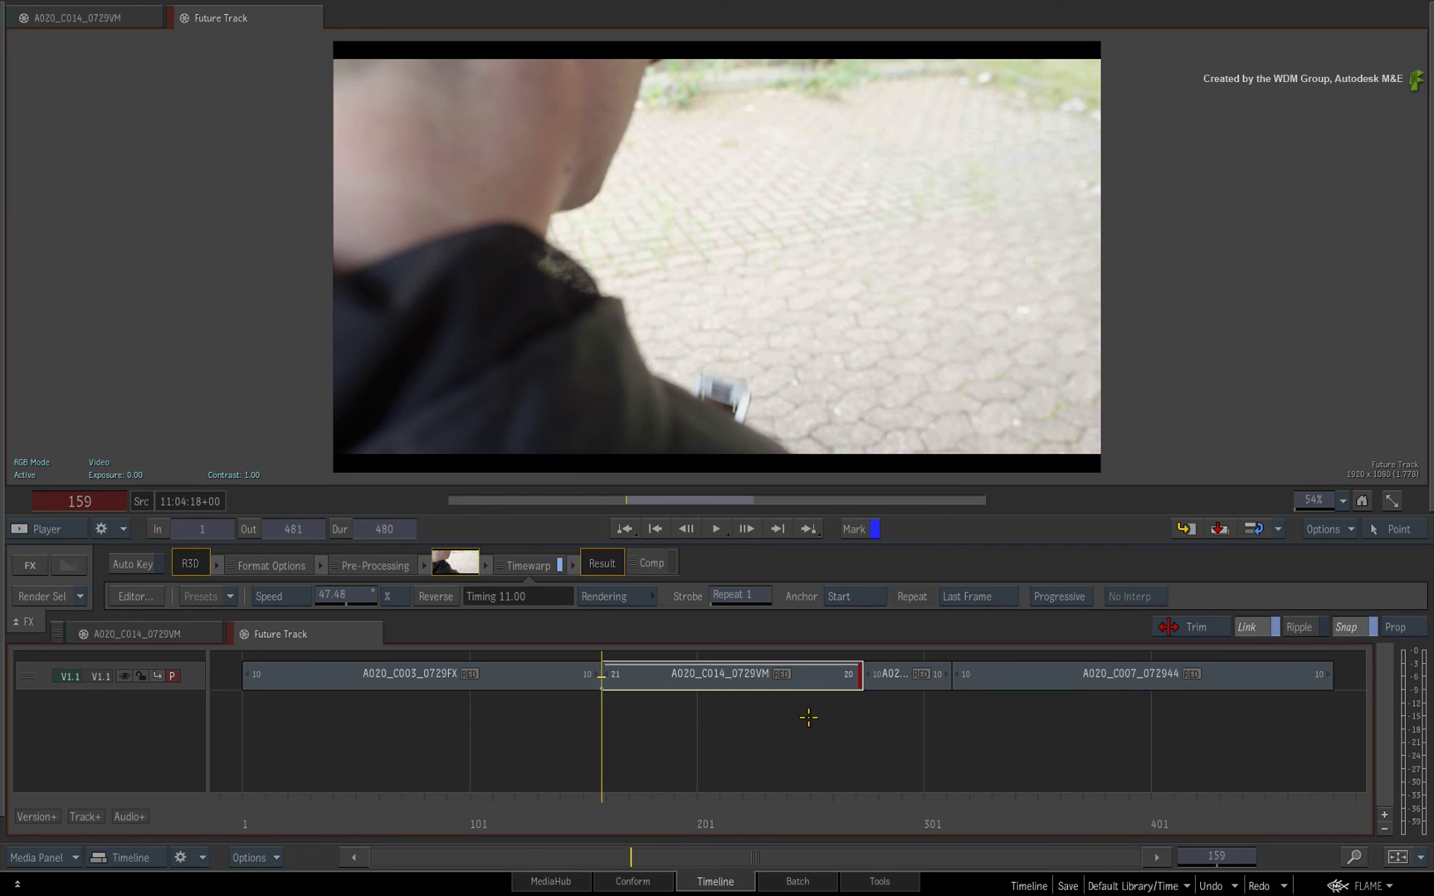
click(1409, 627)
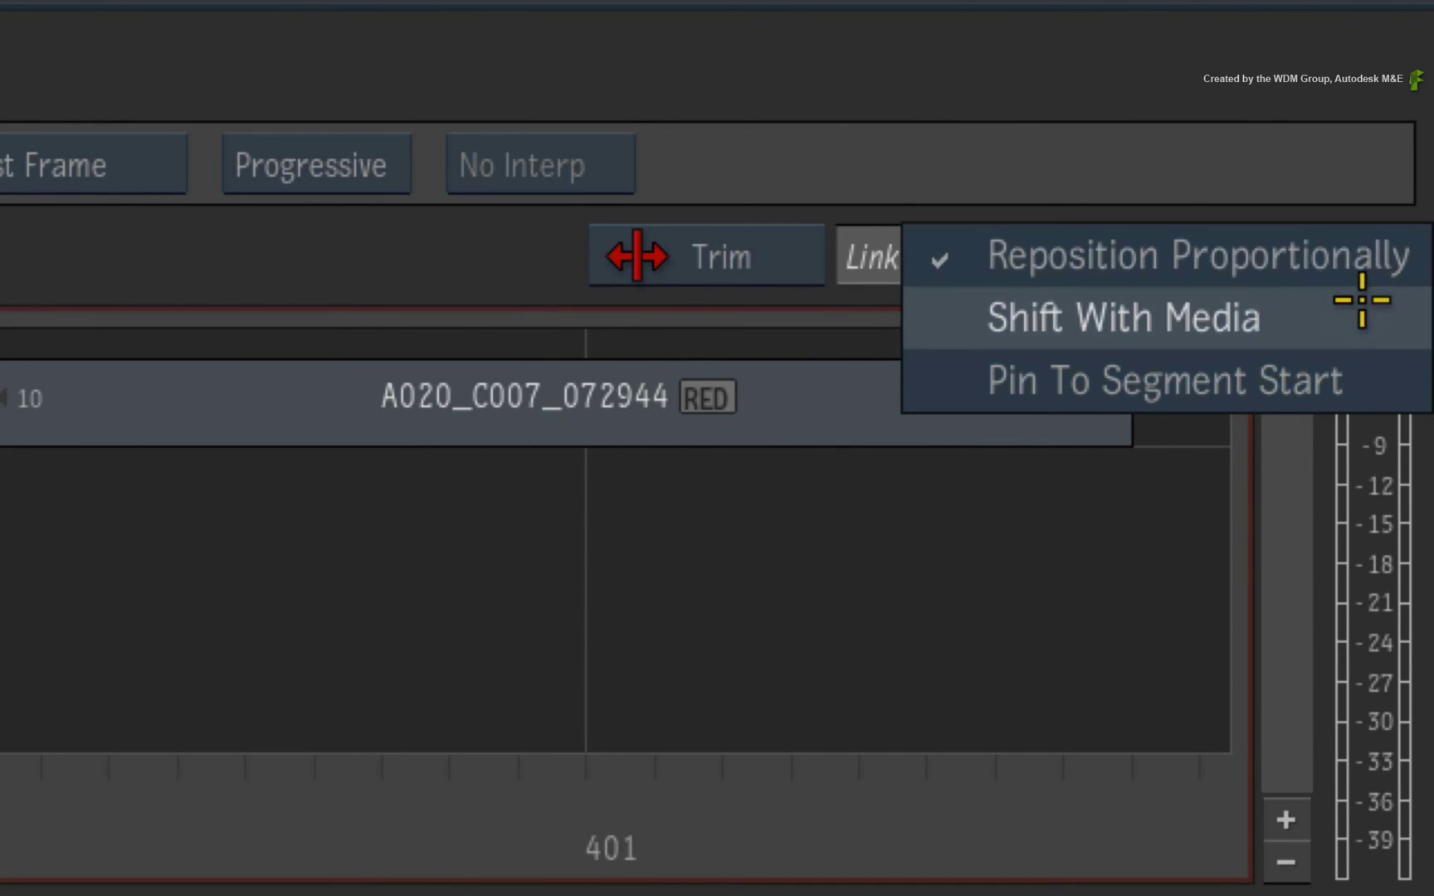
Step: Return keyframes to Shift With Media and play back Future Track
click(1365, 318)
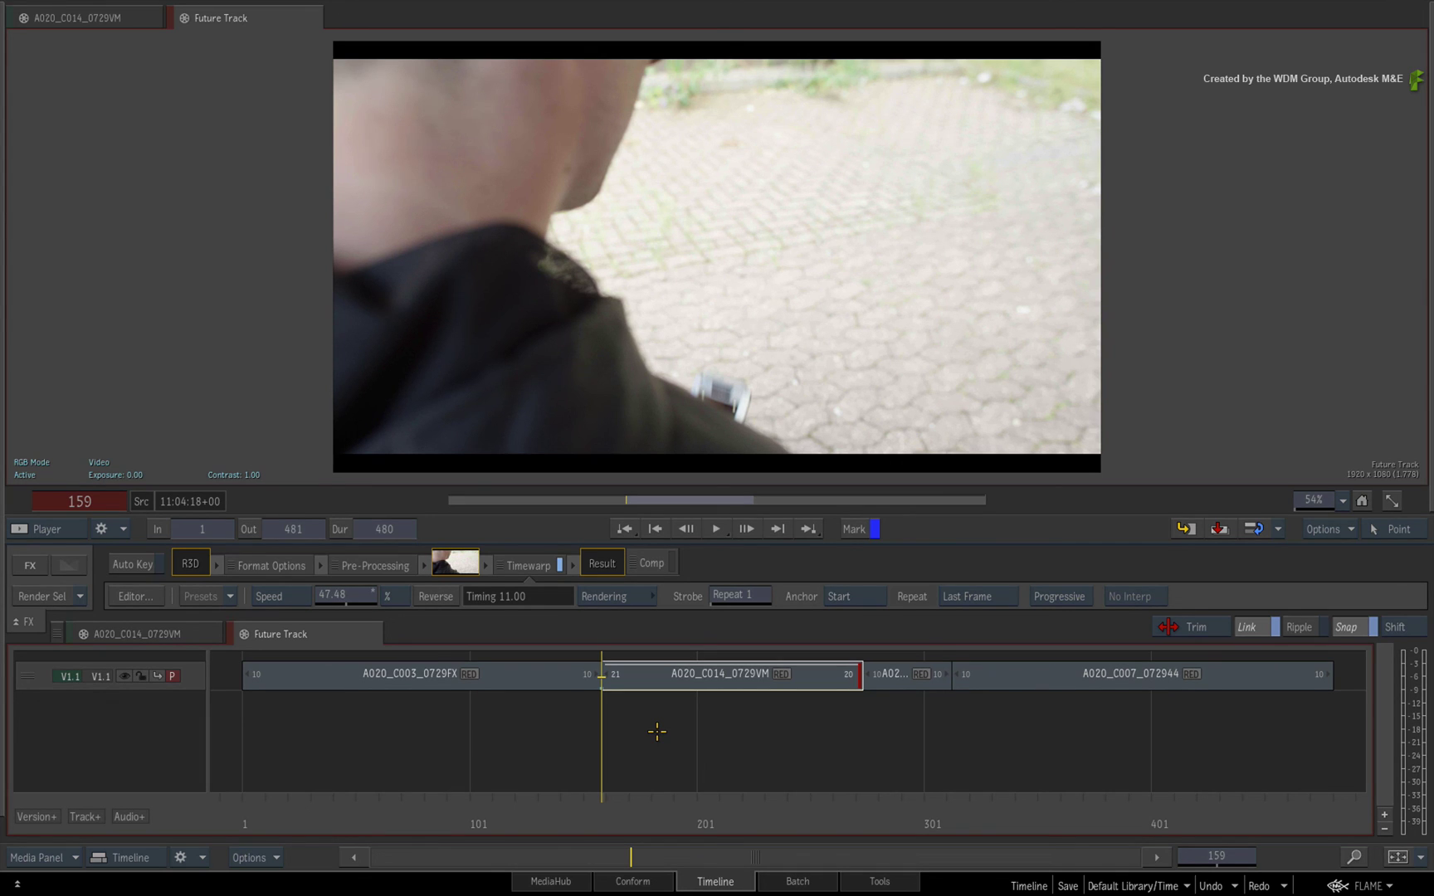
key(space)
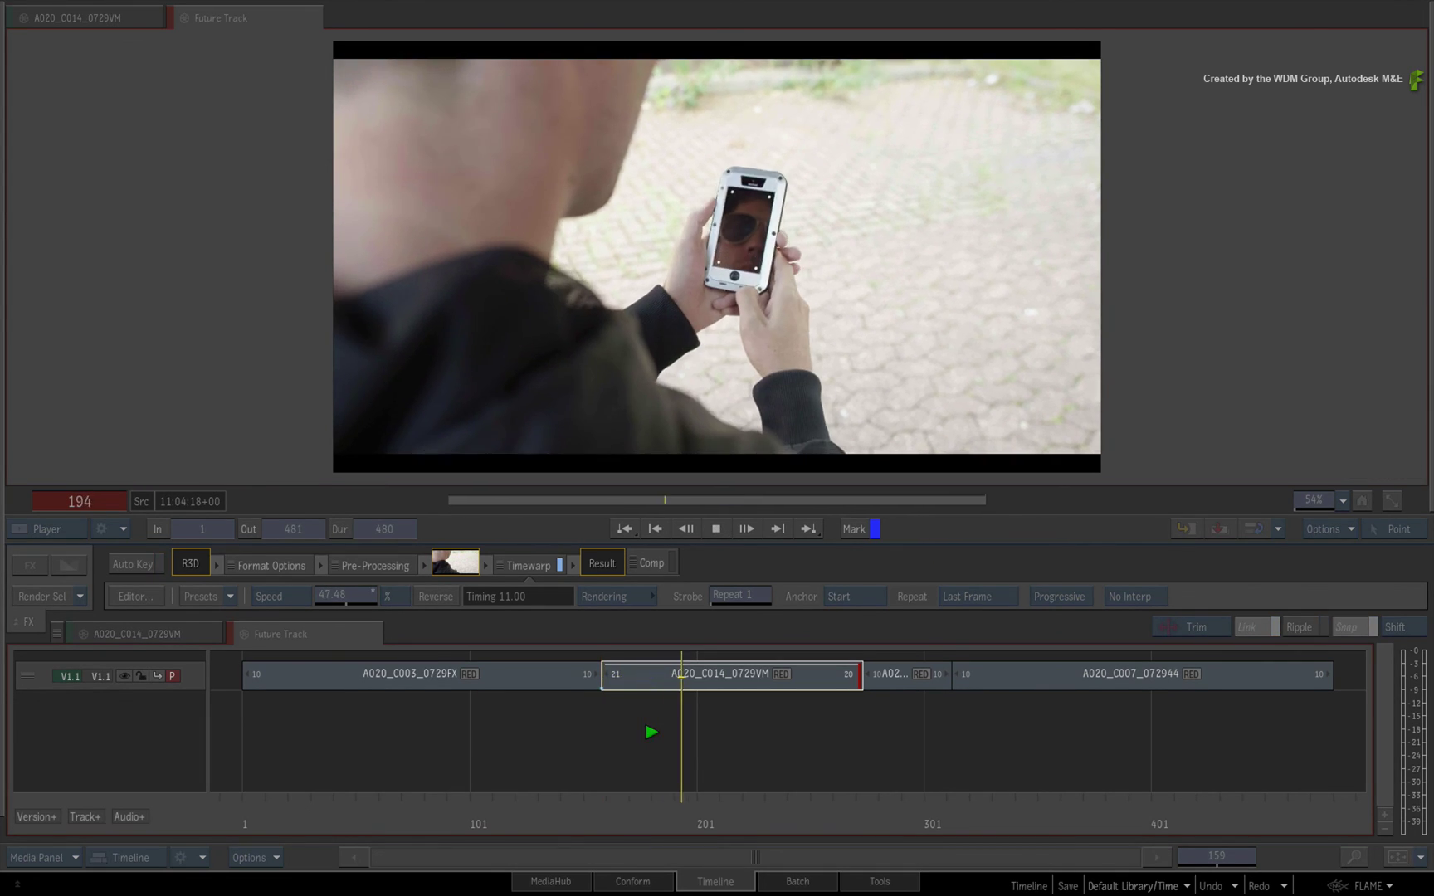